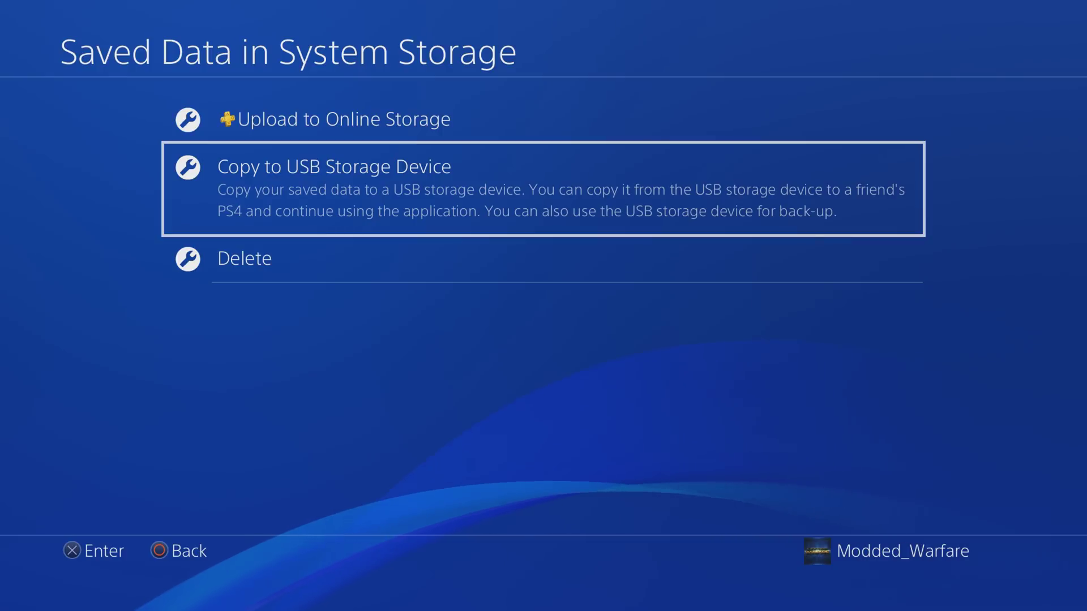
- Try to open the option for copying system storage saved data to a USB storage device
key("Return")
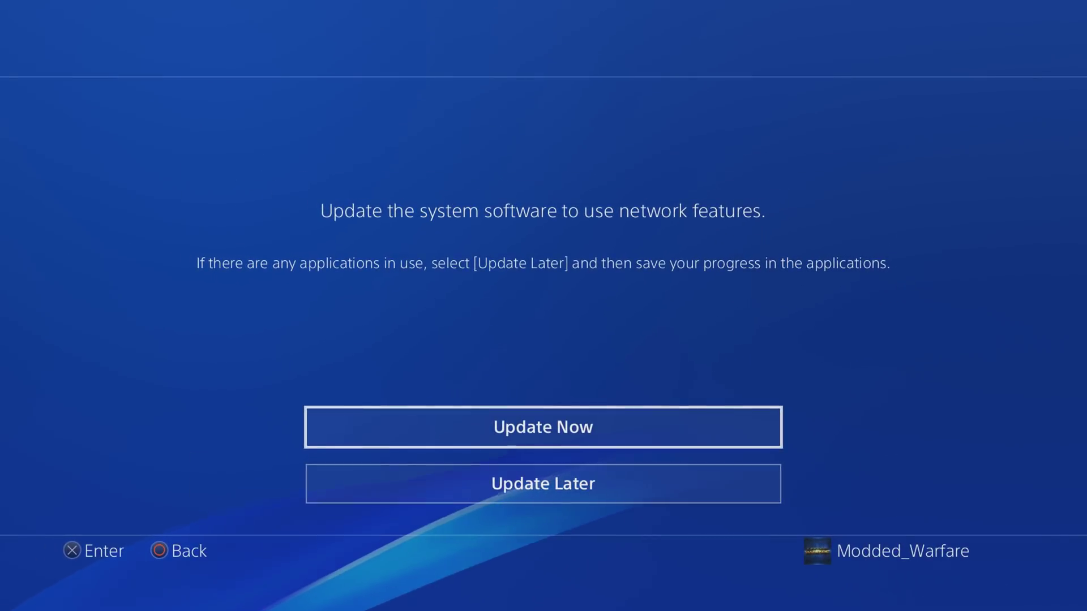
key("Down")
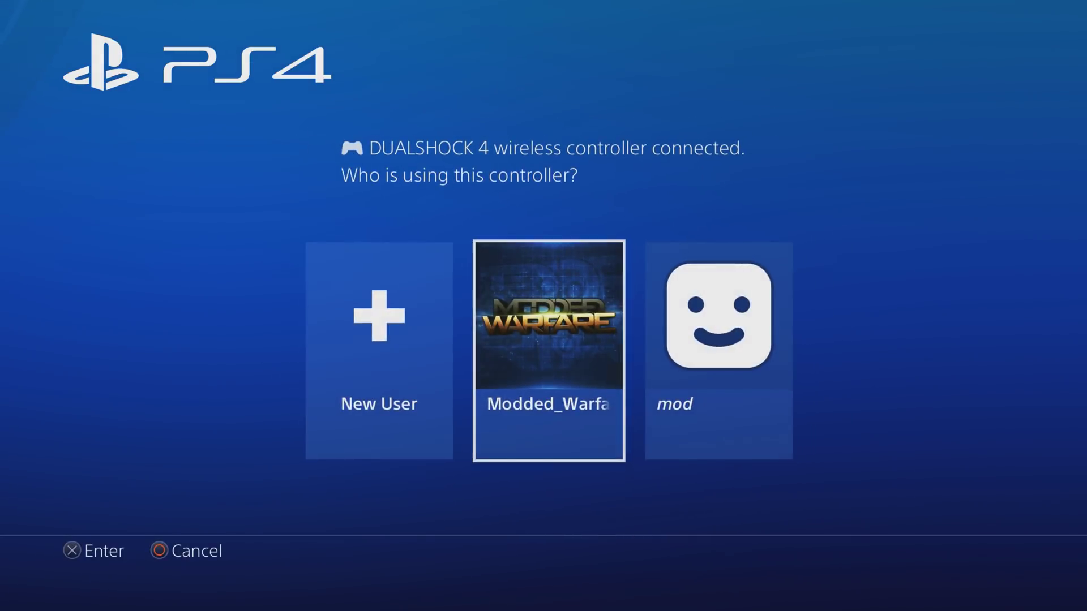
- Log in to the PS4 with the mod user profile and open the console's Settings
key("Right")
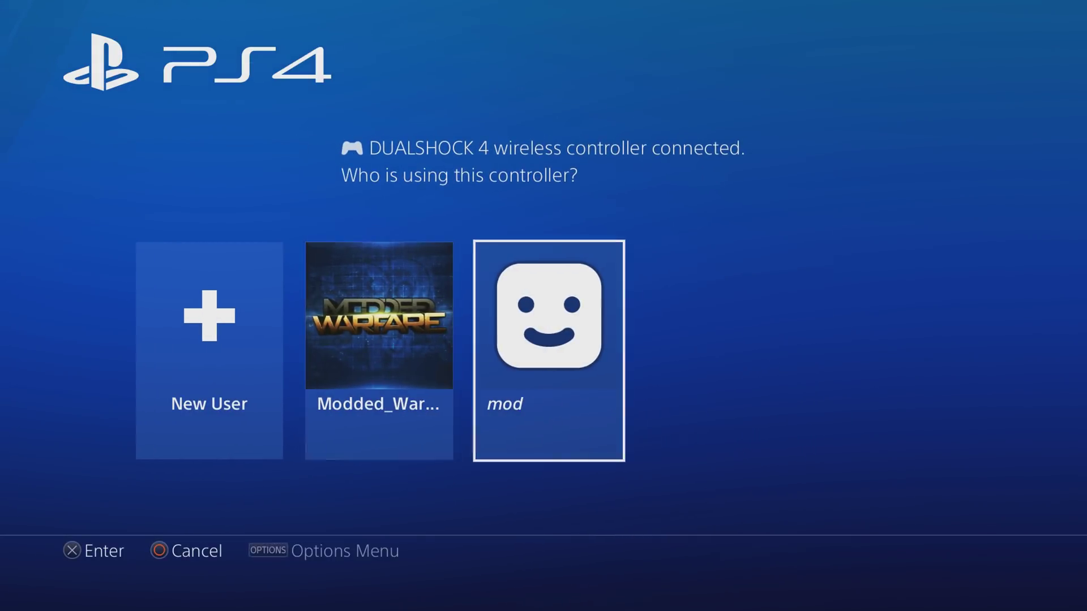
key("Return")
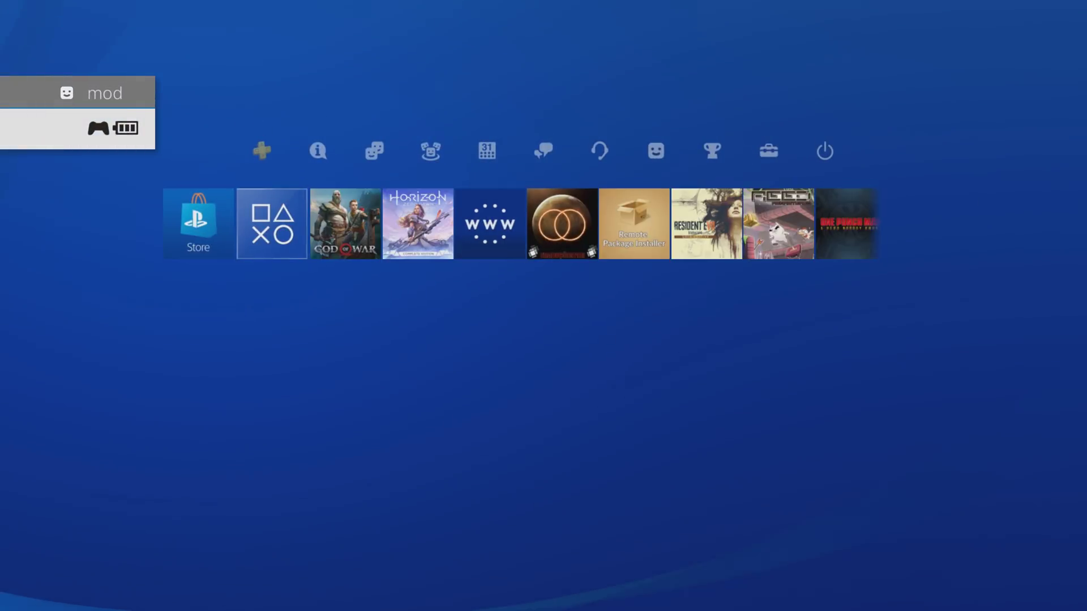
key("Up")
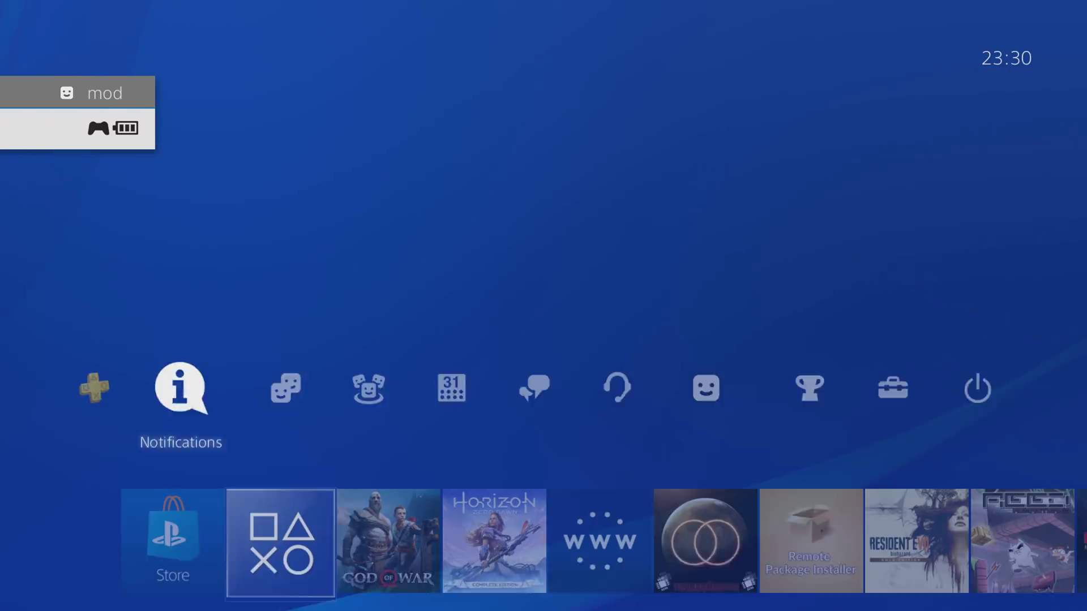
key("Right")
key("Right")
key("Right")
key("Right")
key("Right")
key("Right")
key("Right")
key("Right")
key("Return")
- Open Application Saved Data Management from the console's settings
key("Down")
key("Down")
key("Down")
key("Down")
key("Down")
key("Down")
key("Down")
key("Down")
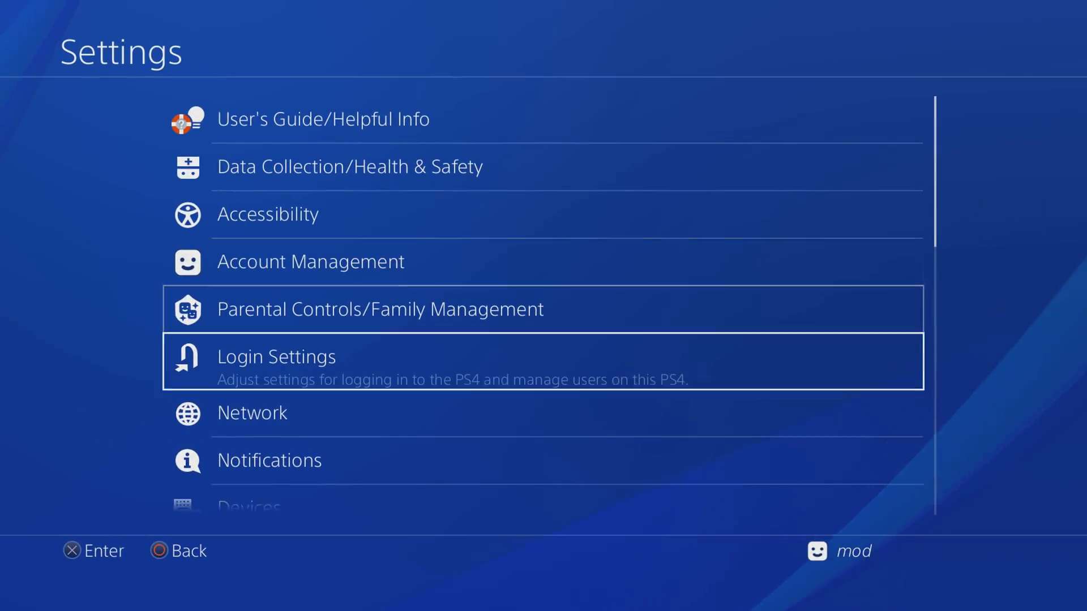
key("Return")
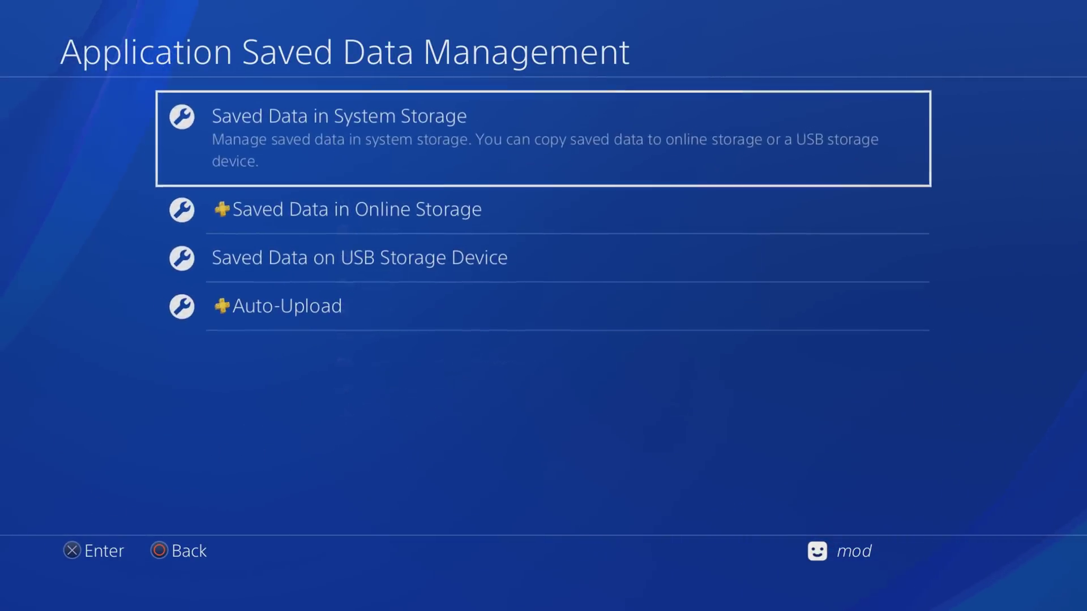
- Open the list of games whose system storage saved data can be copied to a USB storage device
key("Down")
key("Up")
key("Return")
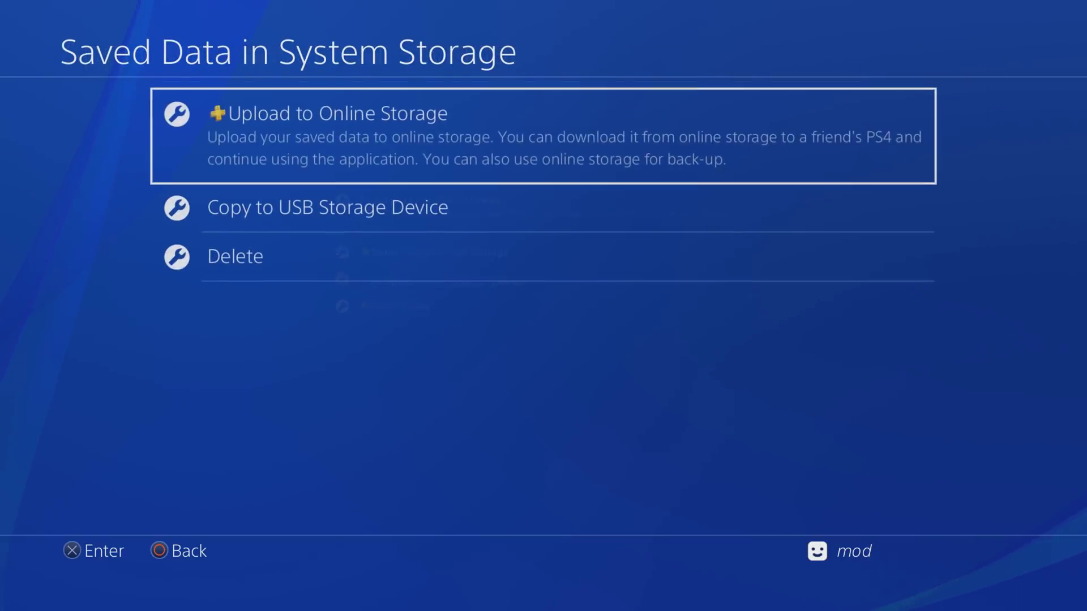
key("Down")
key("Return")
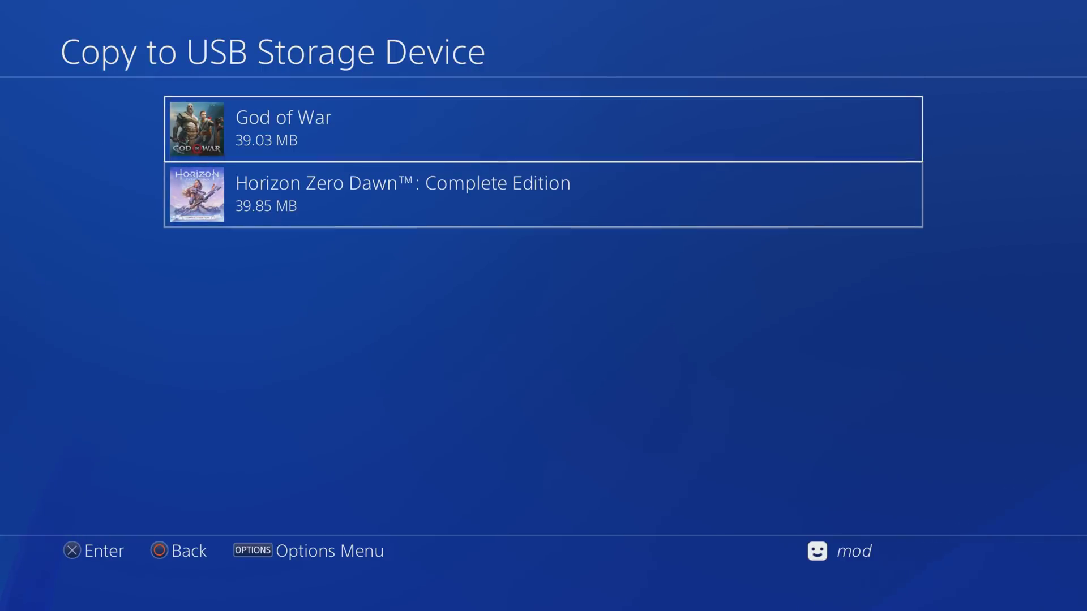
key("Down")
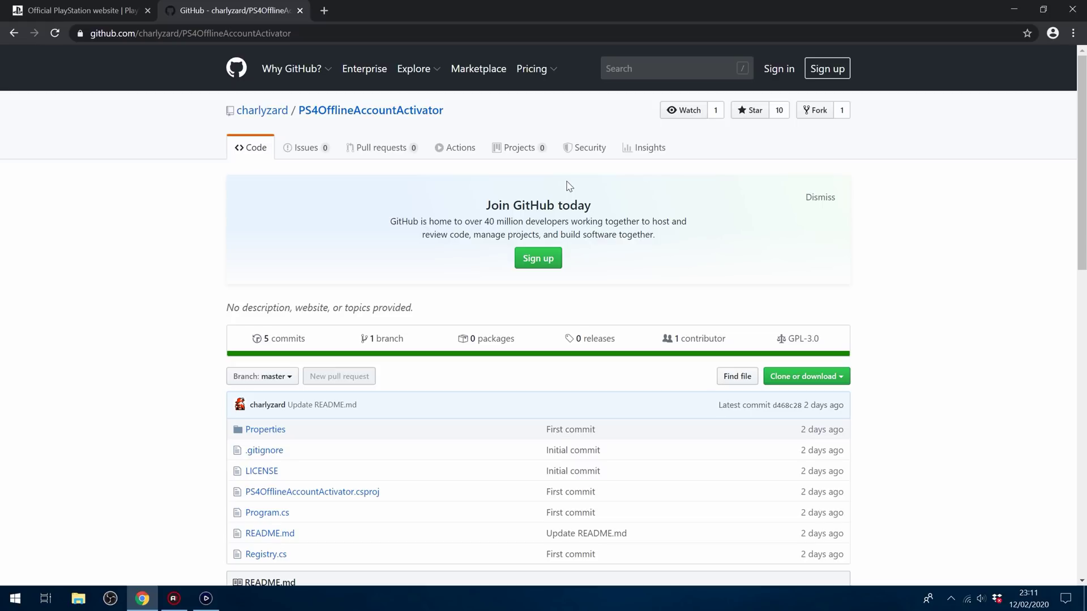
- Review the file list and README of the PS4OfflineAccountActivator repository on GitHub in Chrome, and minimise the browser
scroll(457, 403, "down", 7)
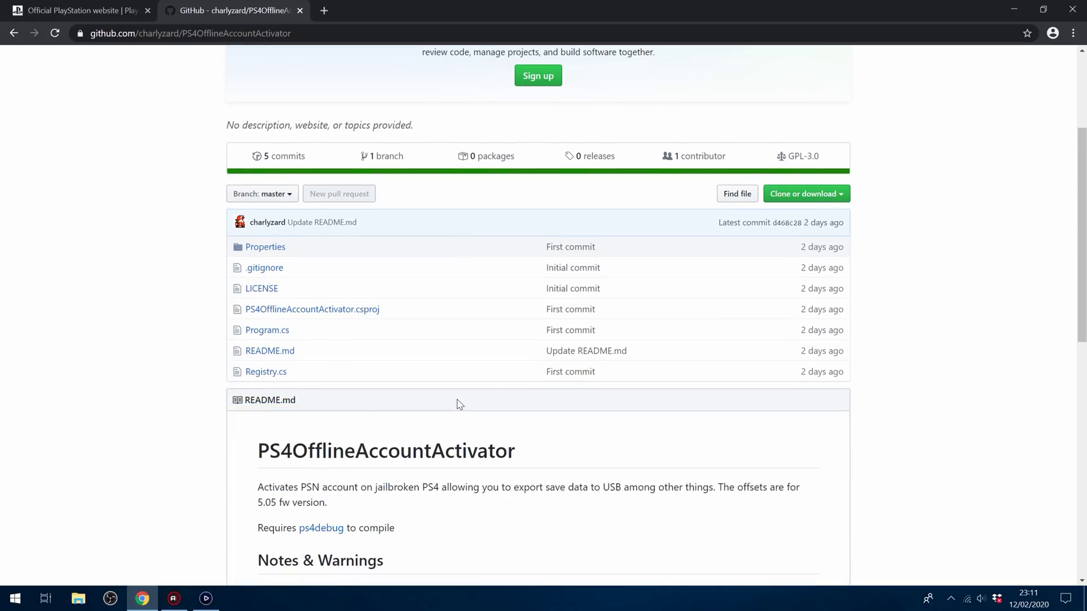
scroll(459, 406, "up", 2)
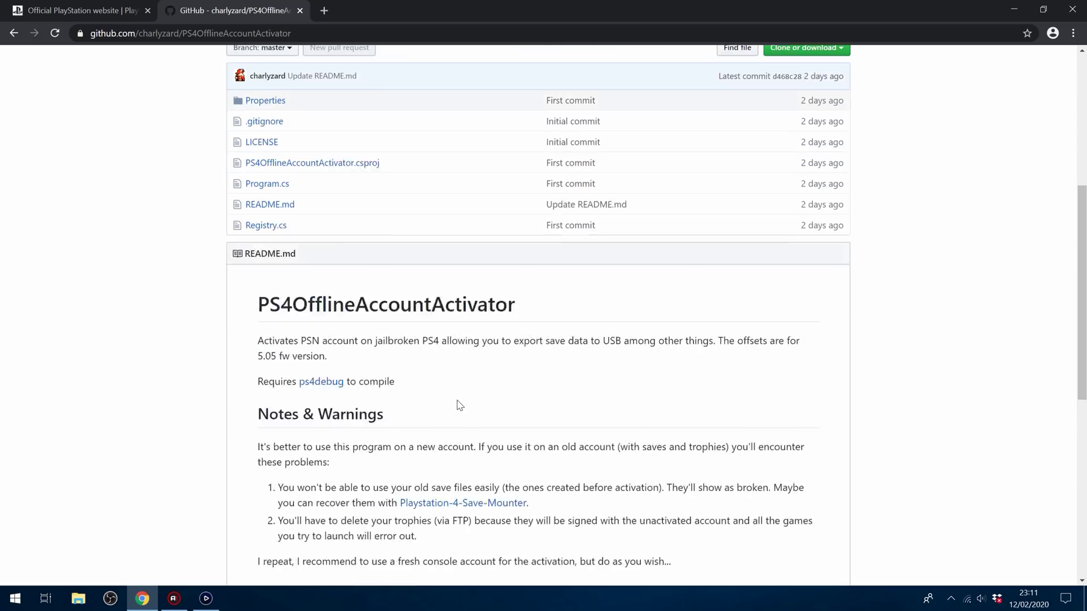
scroll(459, 405, "up", 3)
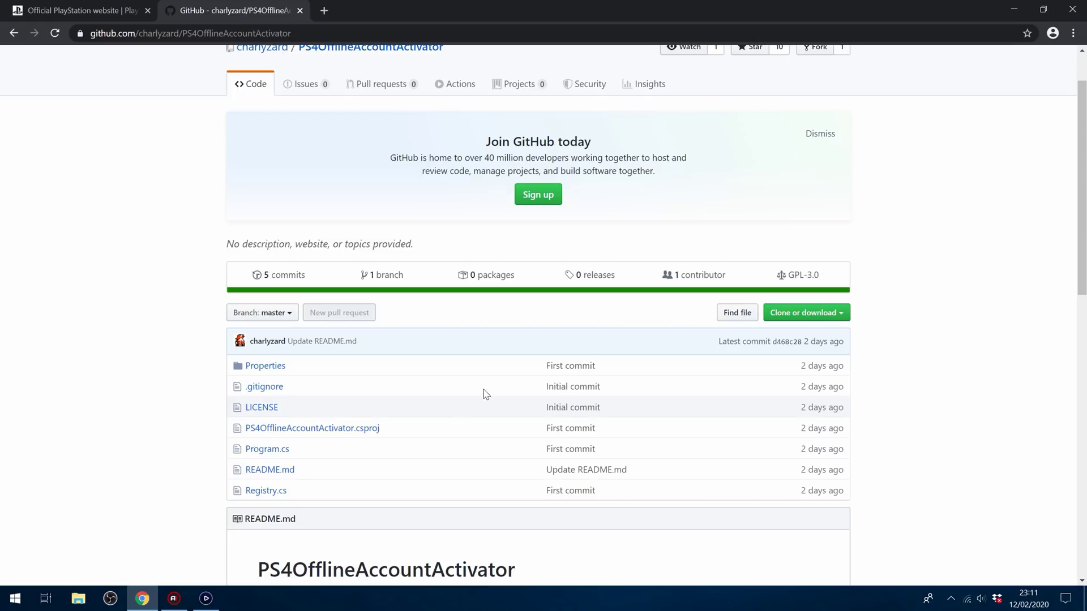
left_click(1014, 9)
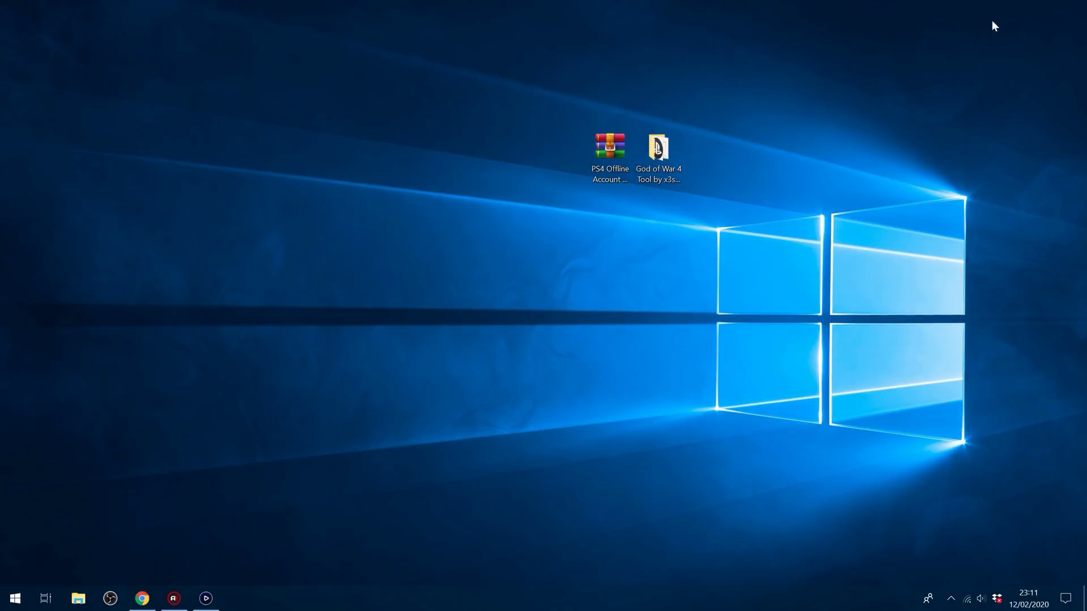
- Open the PS4 Offline Account Activator Edit.zip archive in WinRAR and extract its PS4 Offline Account Activator folder to the desktop
left_click(622, 158)
double_click(619, 152)
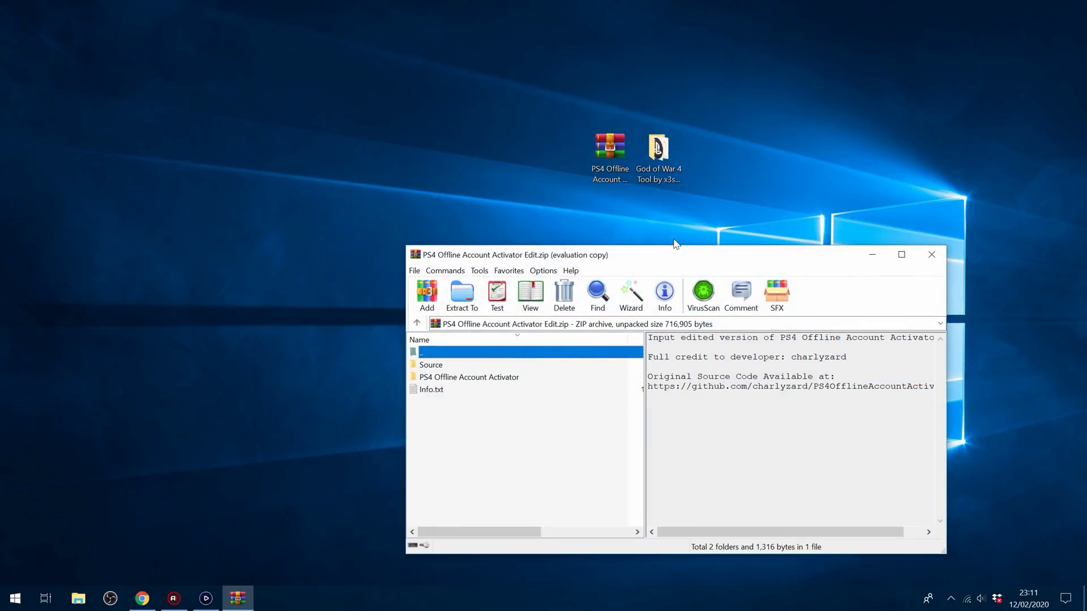
left_click(488, 355)
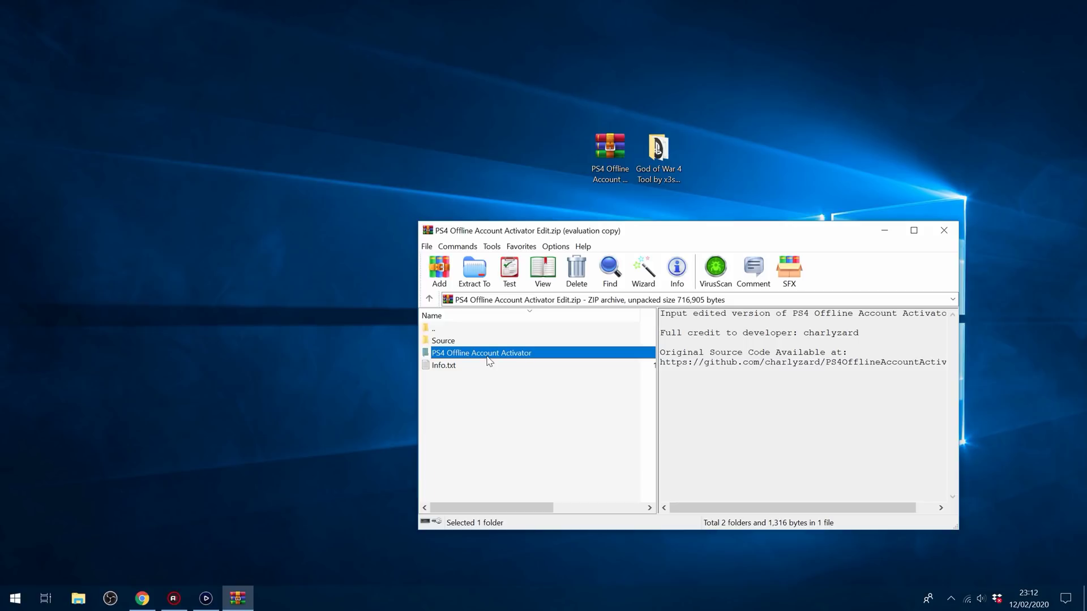
left_click_drag(649, 231, 783, 228)
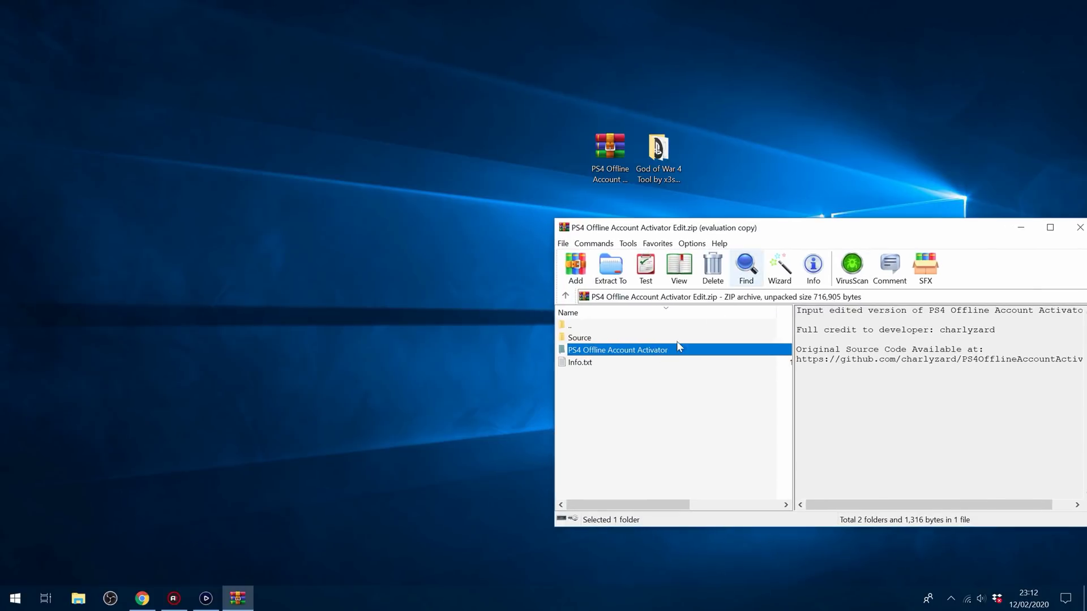
left_click_drag(664, 351, 630, 358)
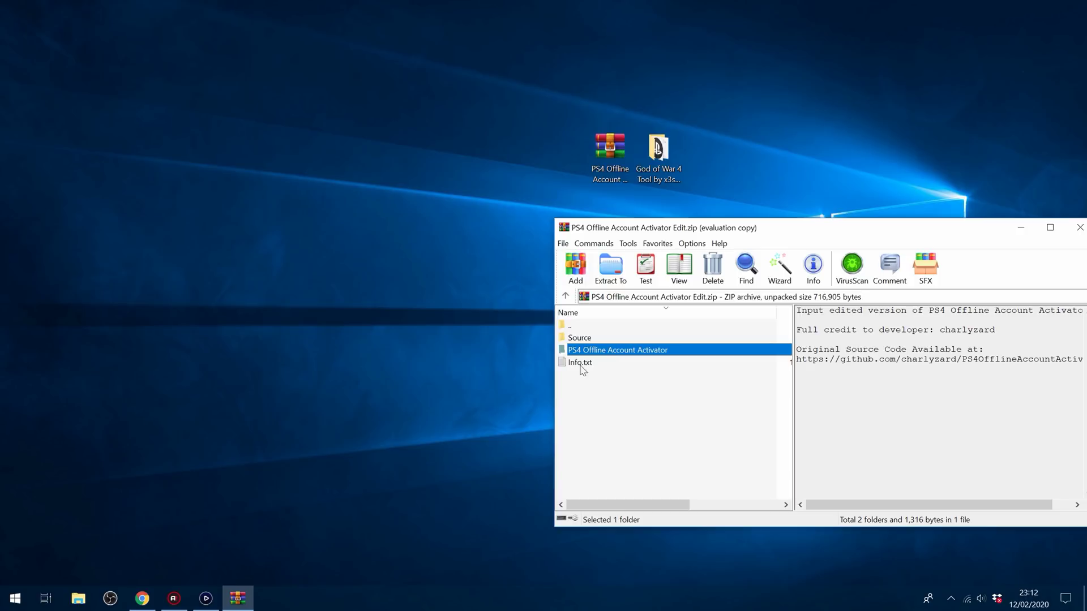
left_click_drag(600, 357, 436, 294)
left_click_drag(427, 156, 427, 156)
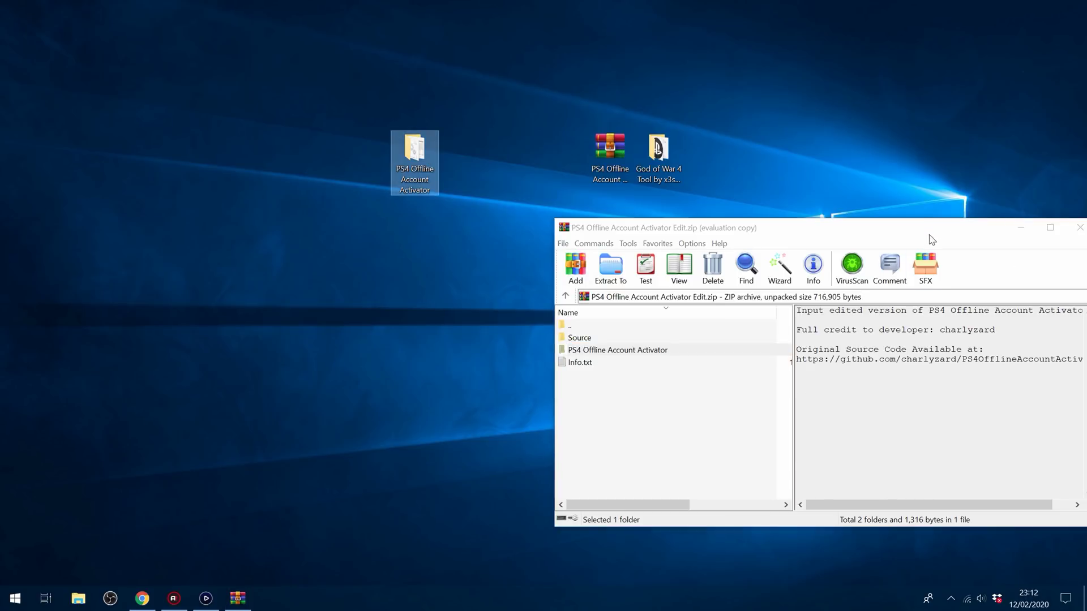
- Close the archive and place the extracted PS4 Offline Account Activator folder next to the zip file on the desktop
left_click_drag(931, 233, 403, 230)
left_click(553, 224)
left_click_drag(426, 162, 563, 165)
left_click(537, 229)
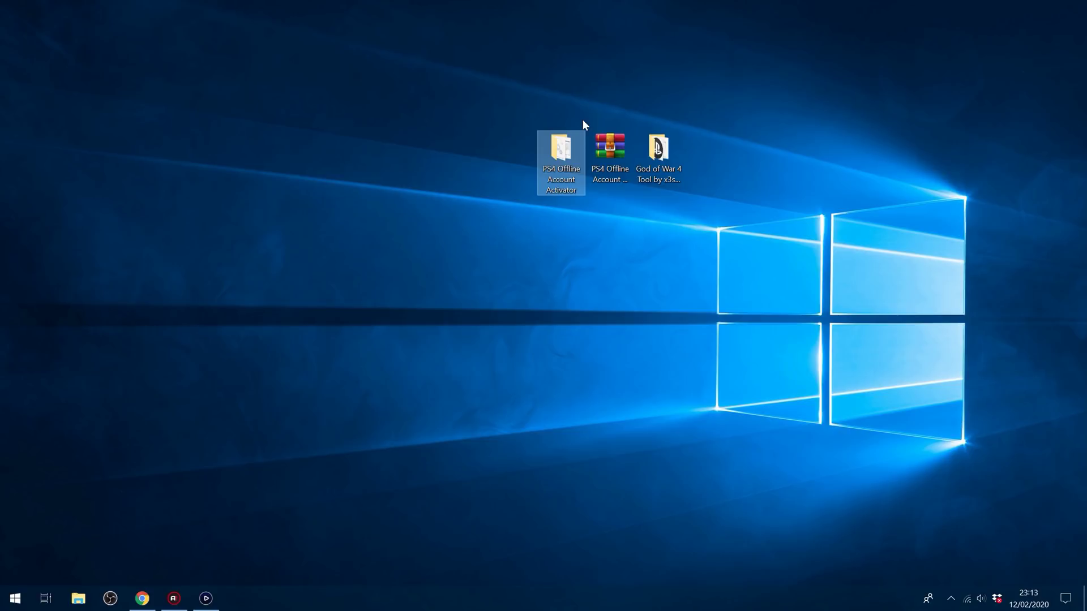
- Open This PC in File Explorer and check the USB (I:) drive's file system in its properties
left_click(15, 598)
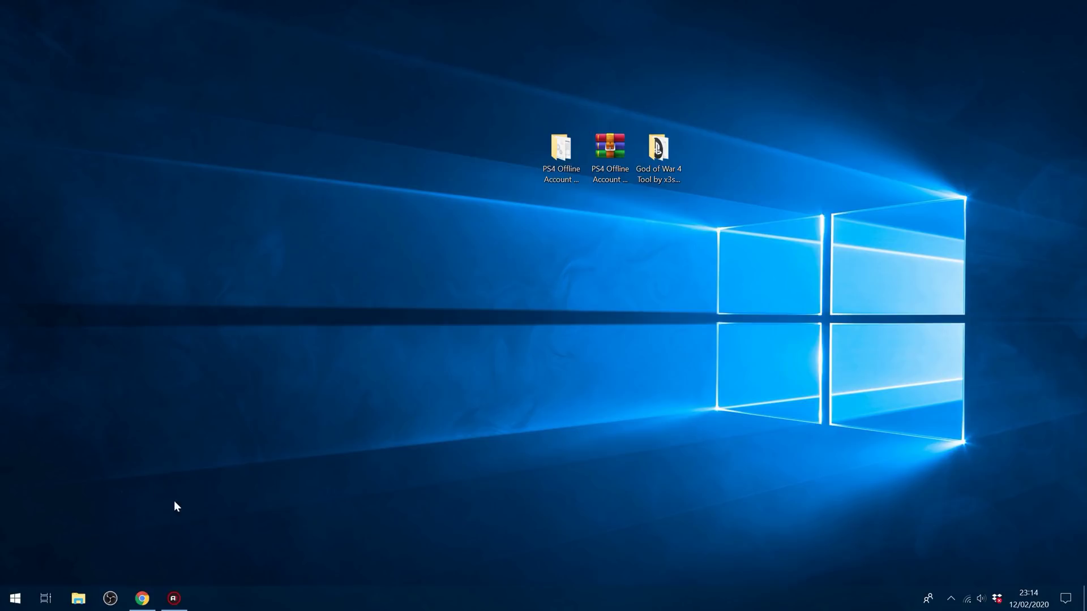
left_click(232, 318)
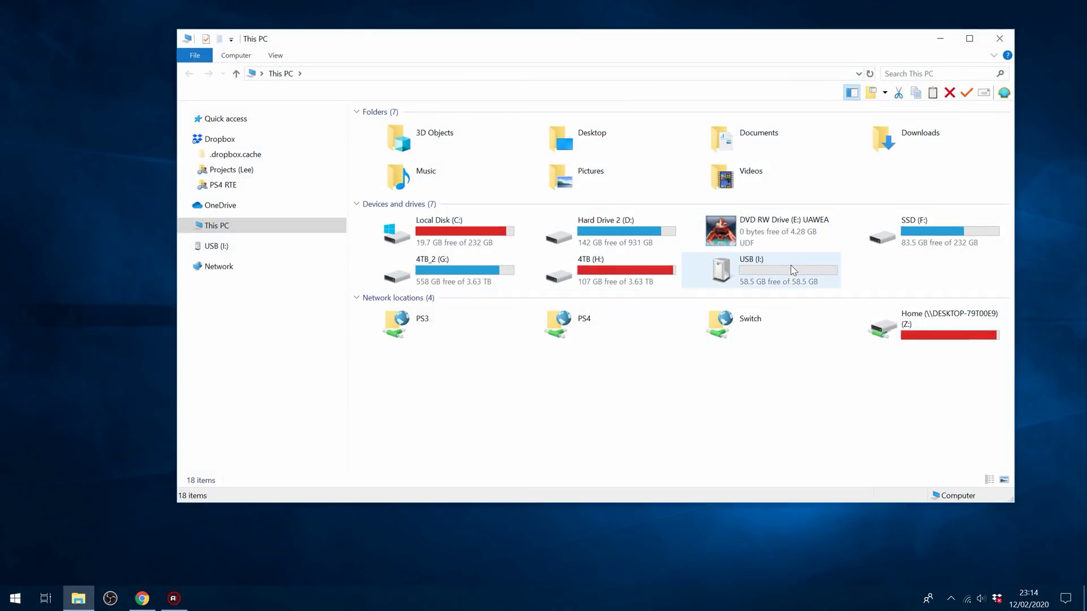
left_click(794, 270)
left_click_drag(679, 43, 584, 76)
right_click(646, 309)
left_click(688, 576)
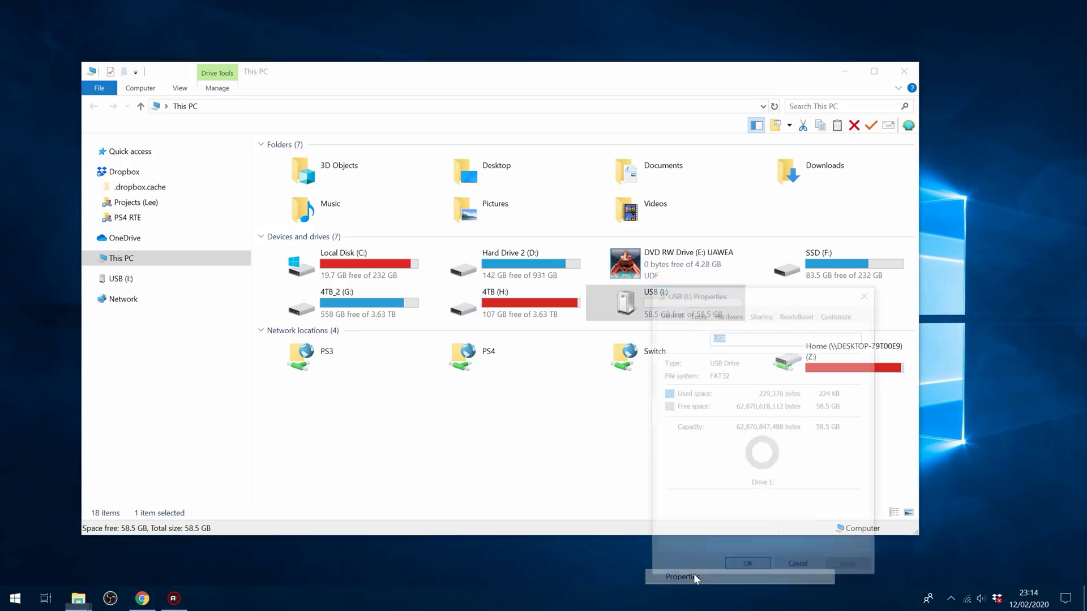
left_click_drag(782, 294, 657, 251)
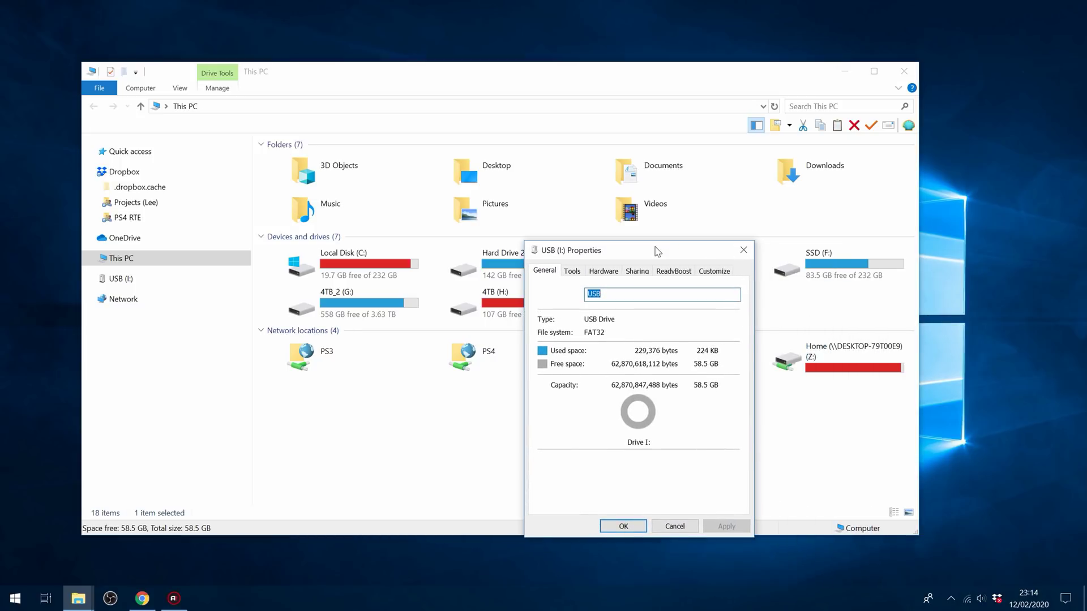
key("Escape")
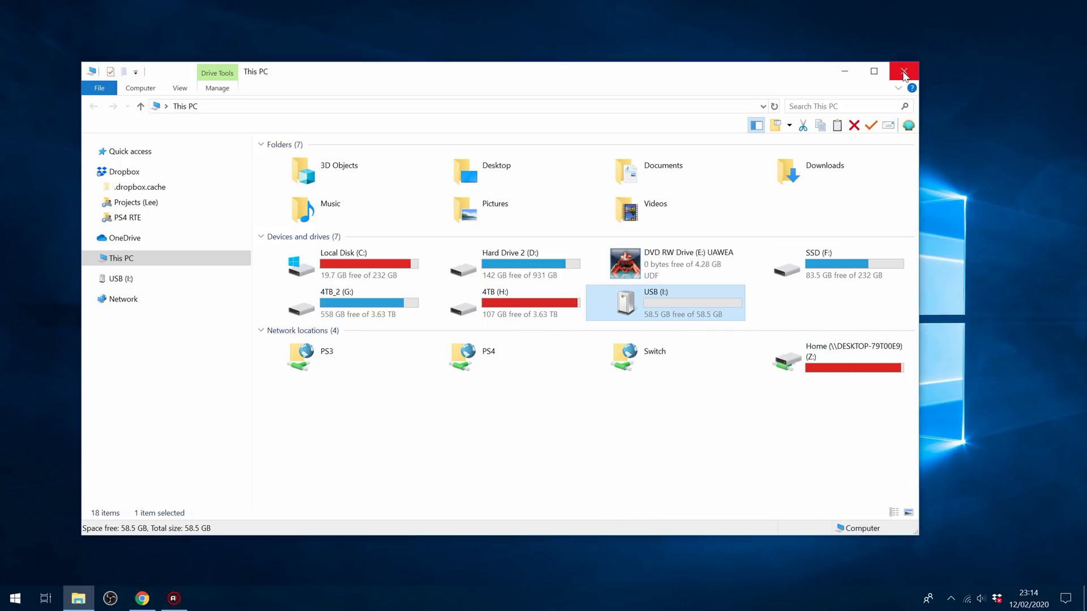
- View the file system choices in the format dialog for the USB (I:) drive, and close it without formatting
right_click(647, 304)
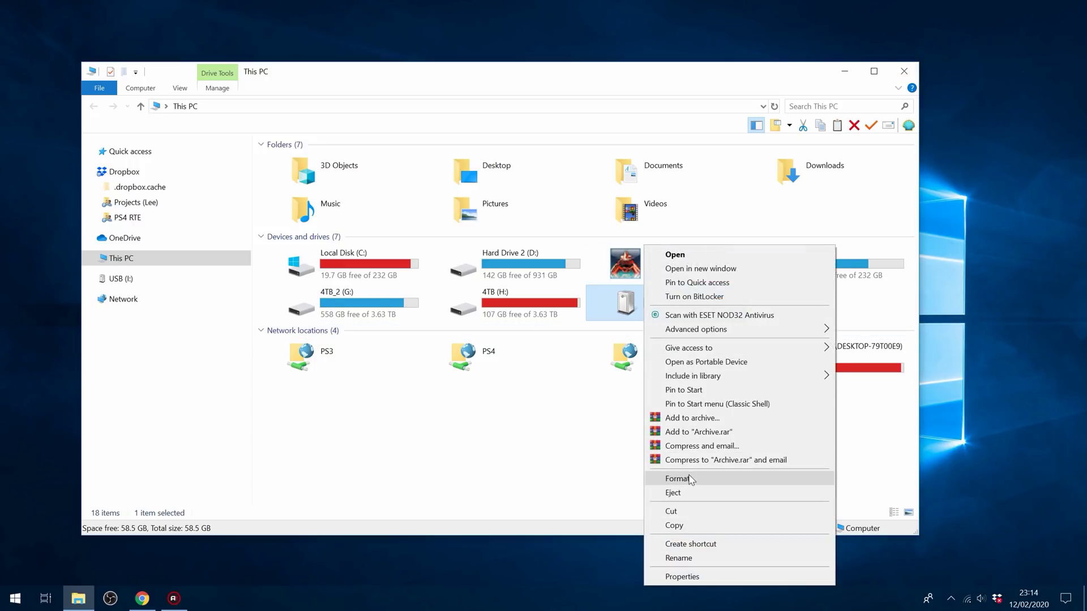
left_click(677, 479)
left_click(163, 263)
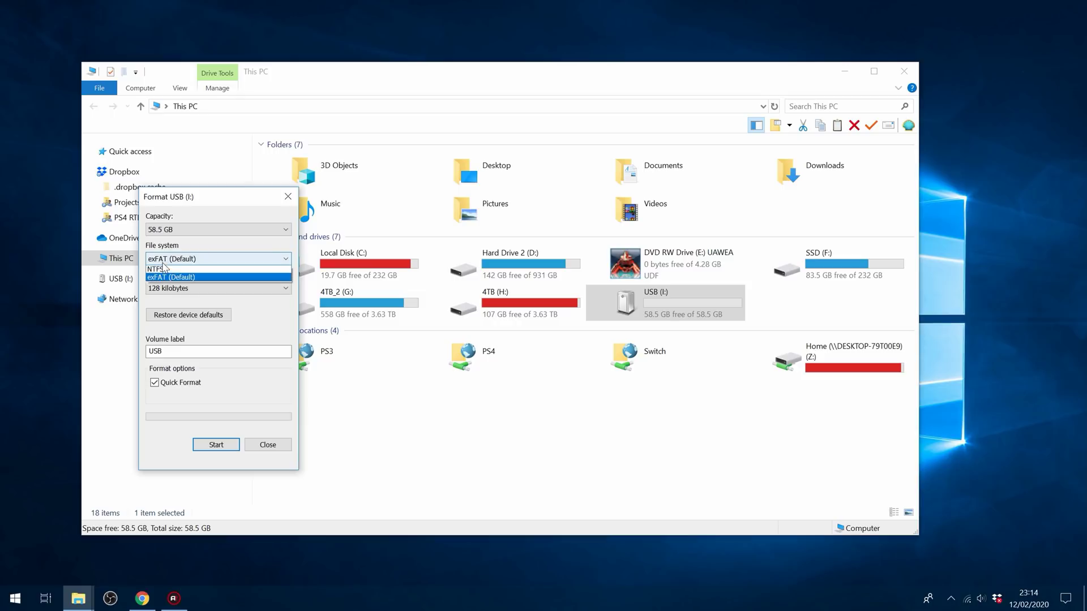
left_click(172, 262)
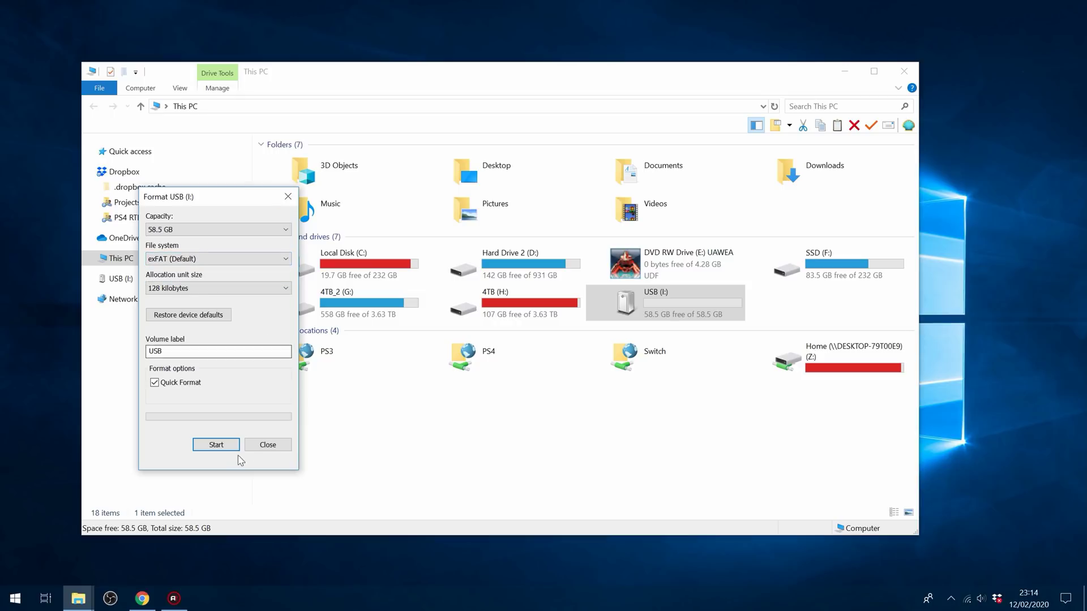
left_click(268, 445)
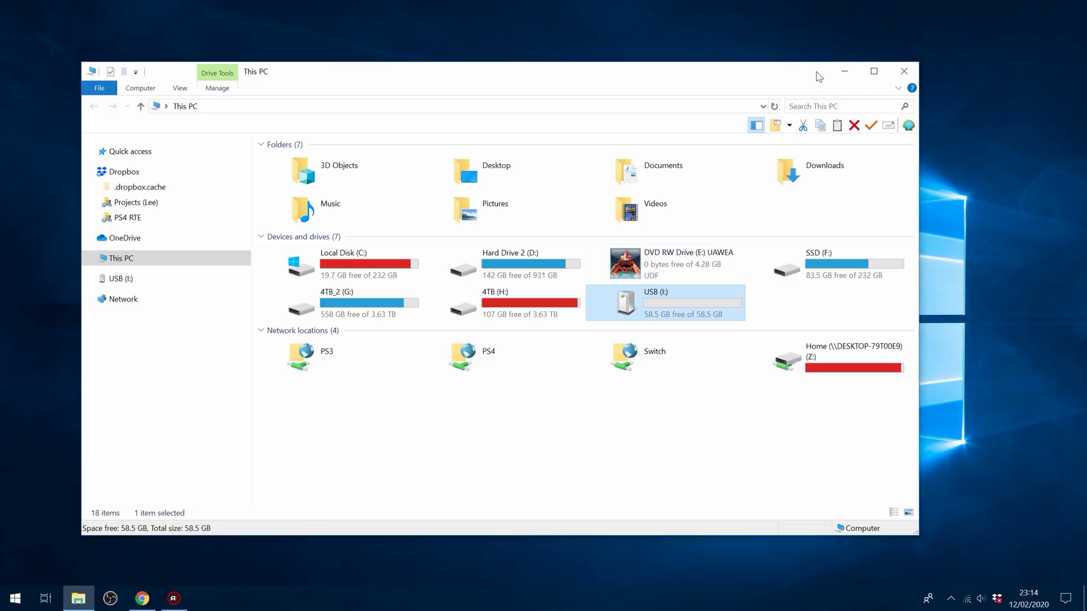
left_click(904, 71)
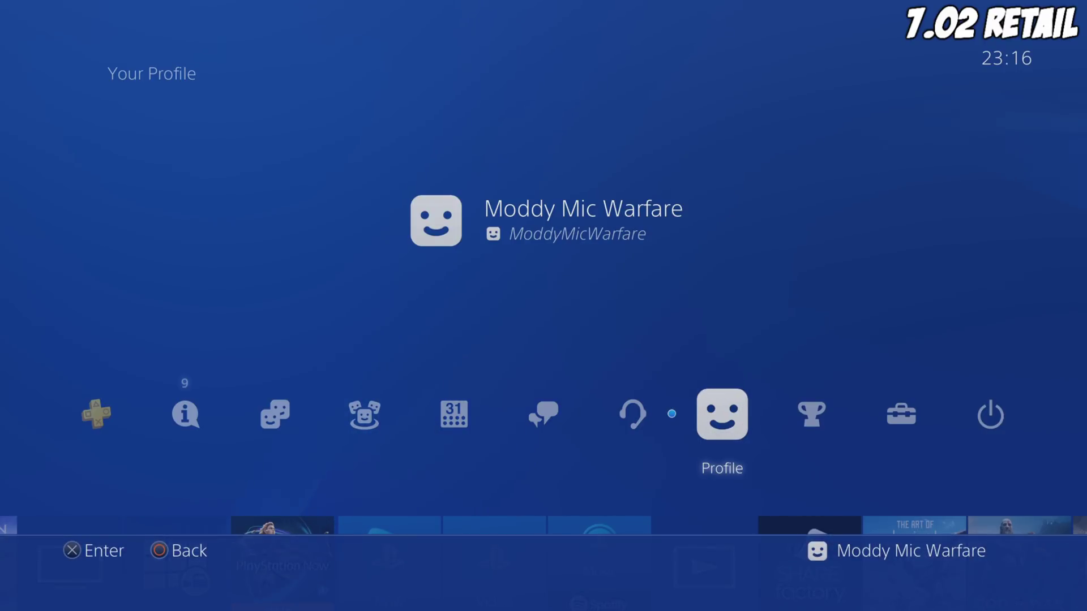
- Switch to the 7.02 retail PS4 and look through the apps and games on its home screen
key("Down")
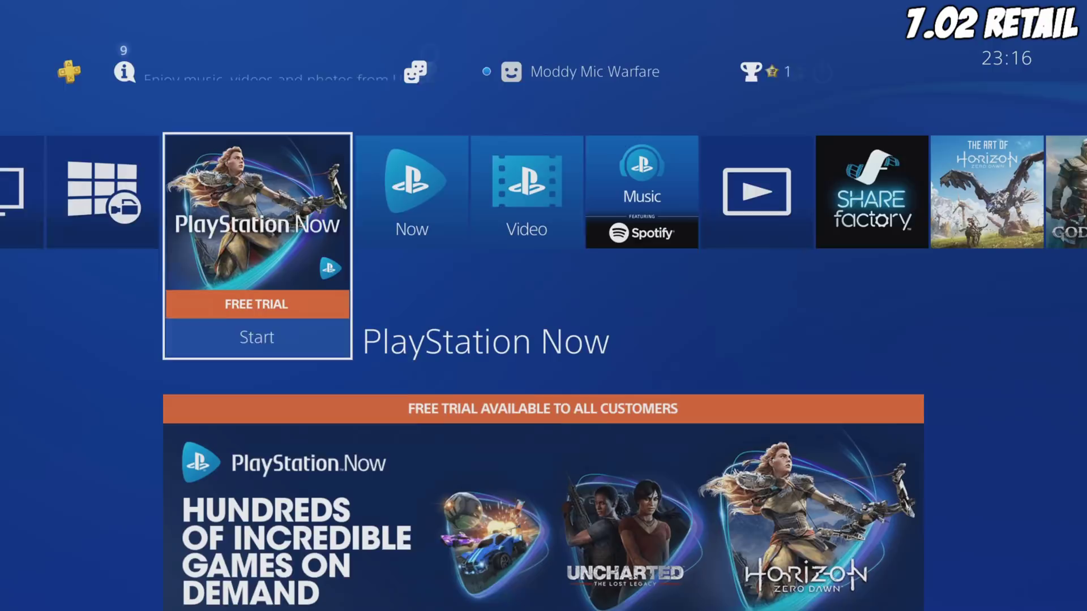
key("Left")
key("Right")
key("Right")
key("Right")
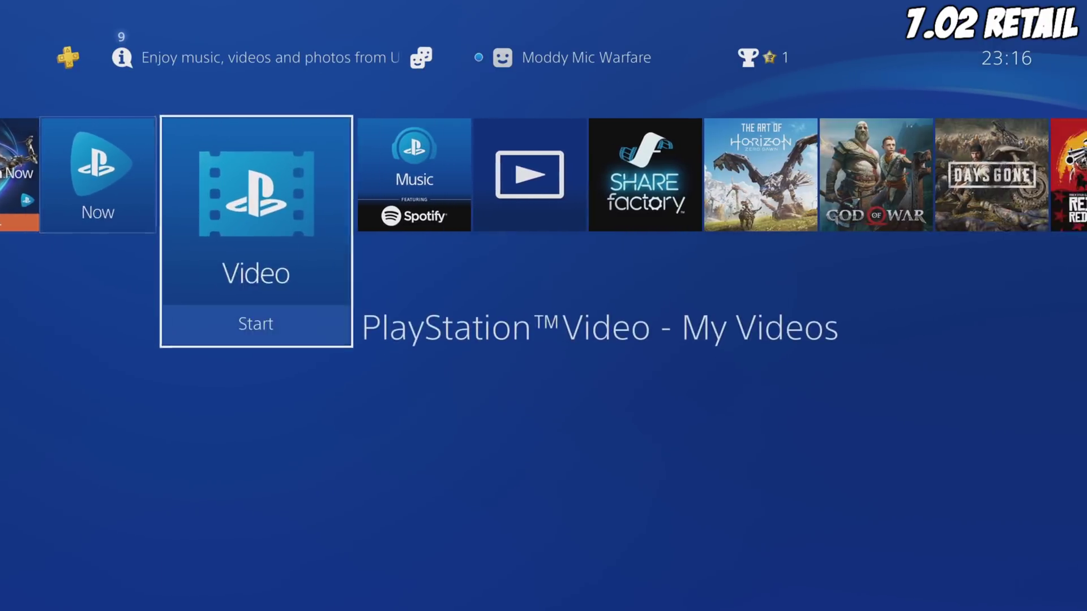
key("Left")
key("Right")
key("Right")
key("Right")
key("Right")
key("Right")
key("Right")
key("Right")
key("Right")
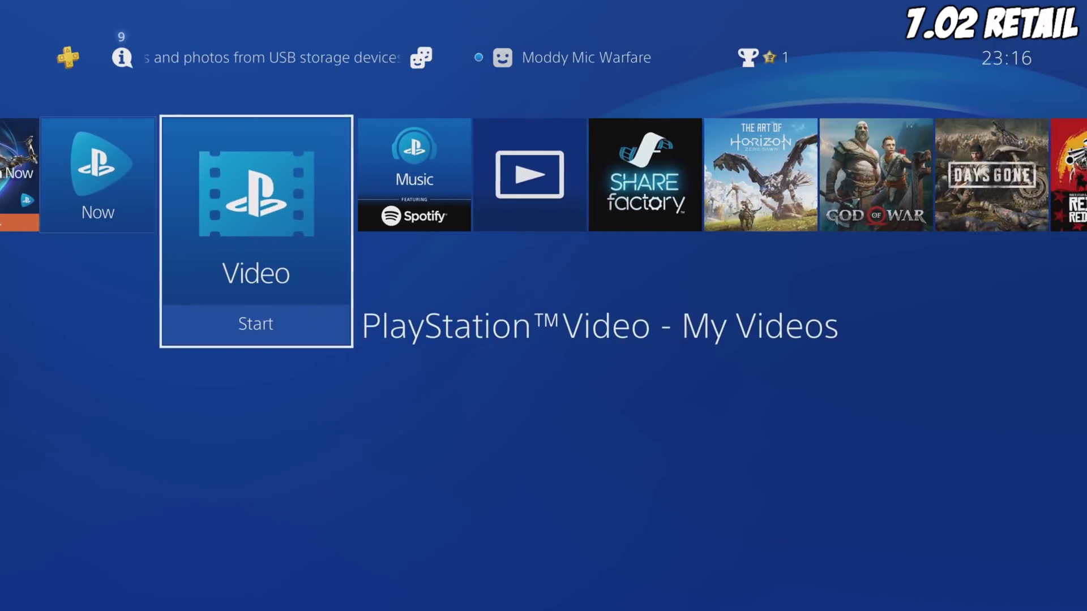
- Open the Settings of the 7.02 retail PS4
key("Up")
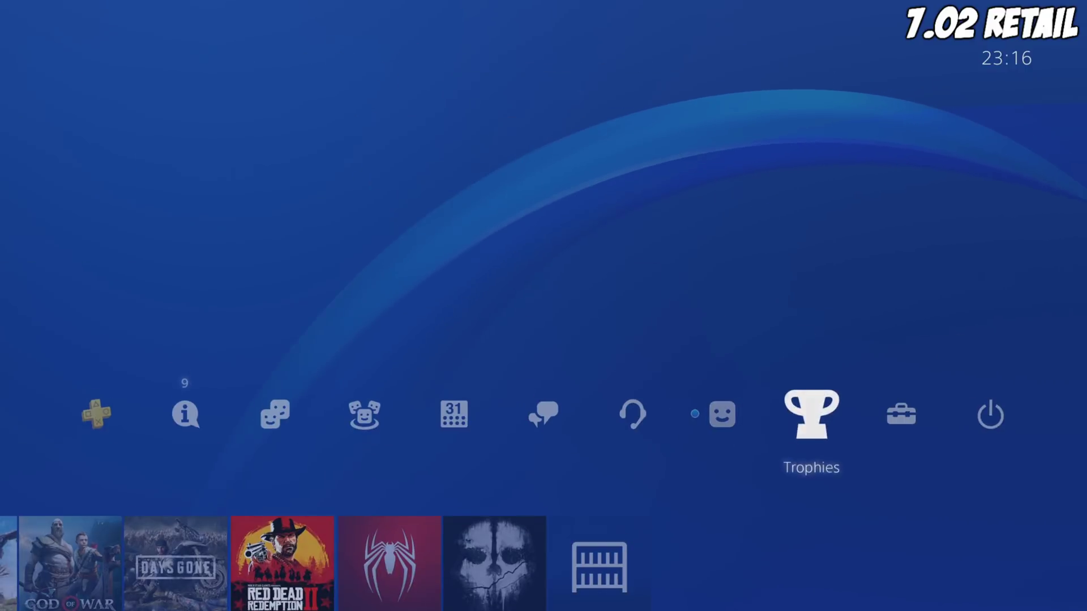
key("Right")
key("Left")
key("Return")
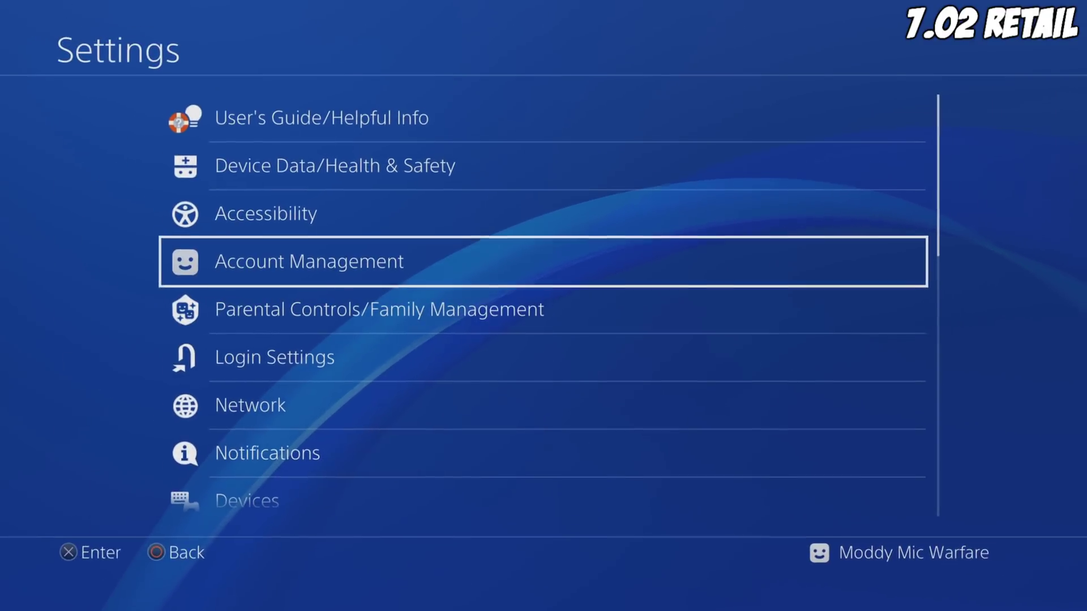
- Open Application Saved Data Management in the Settings of the 7.02 retail PS4
key("Down")
key("Down")
key("Down")
key("Down")
key("Down")
key("Down")
key("Down")
key("Down")
key("Down")
key("Up")
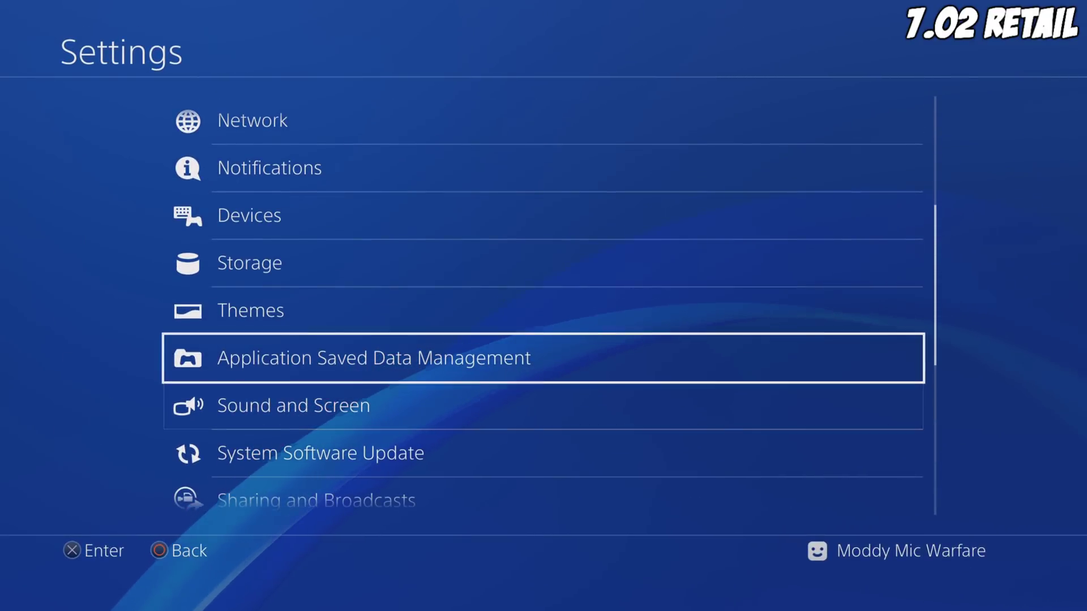
key("Return")
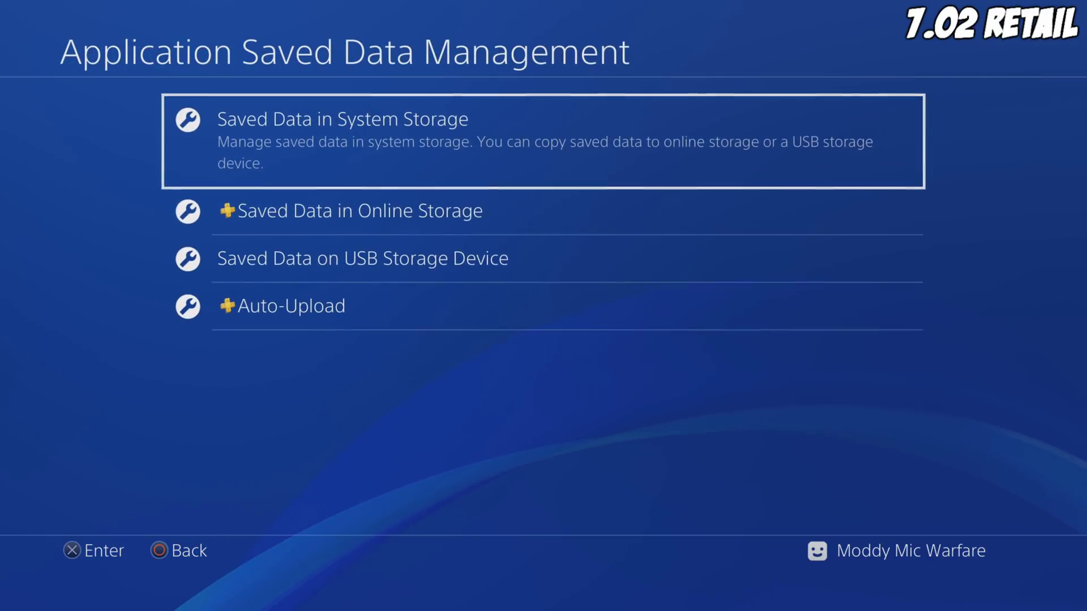
- Open the list of system storage saves that can be copied to a USB storage device
key("Down")
key("Up")
key("Return")
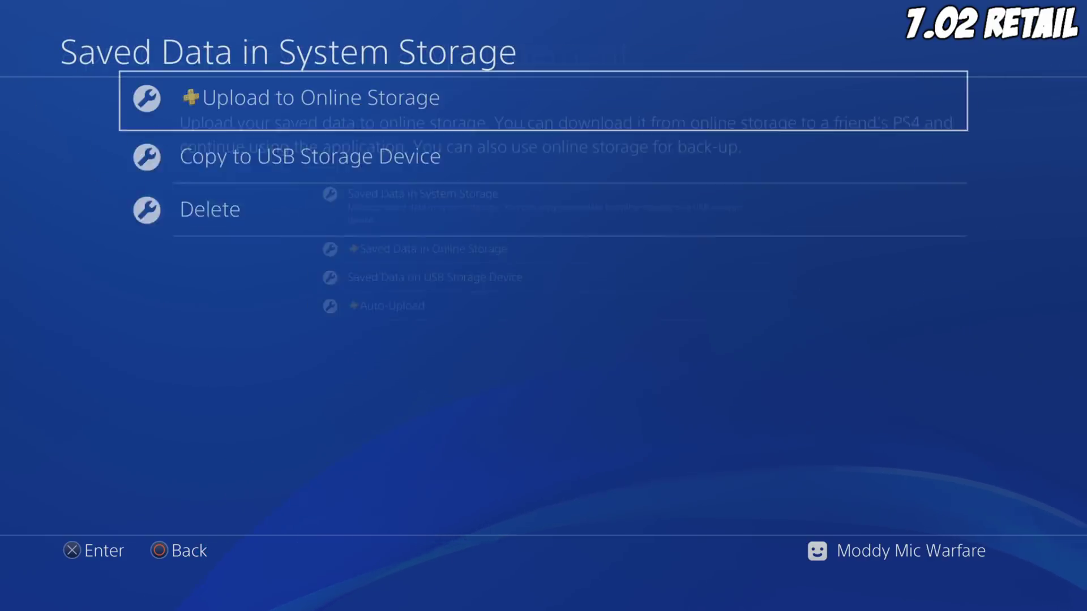
key("Down")
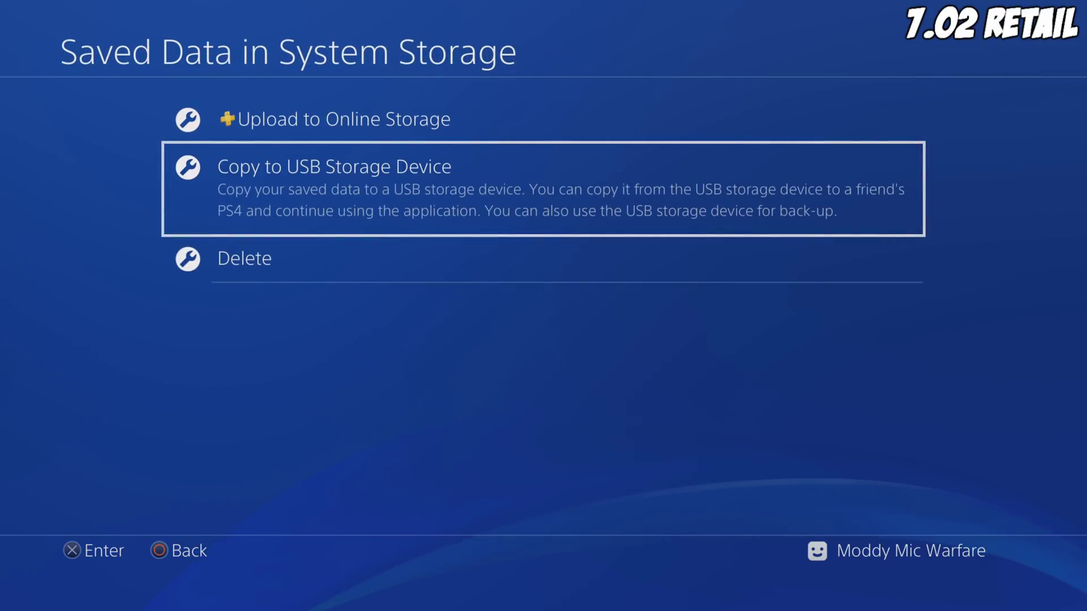
key("Return")
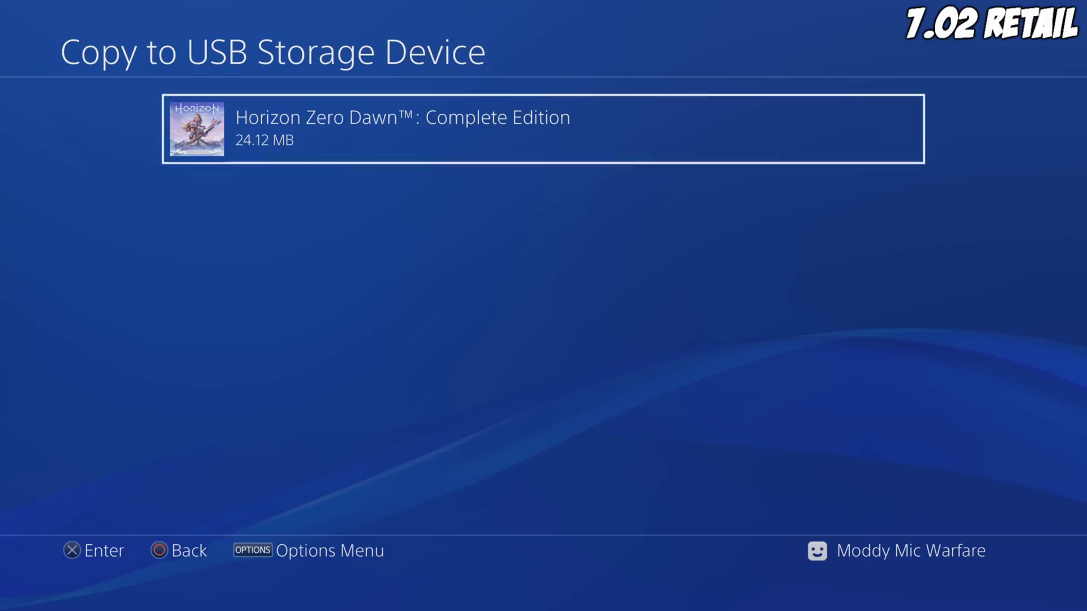
- Copy the Horizon Zero Dawn quick save "The Point Of The Spear - Level 3 - 00:34:56" to the USB storage device
key("Return")
key("Return")
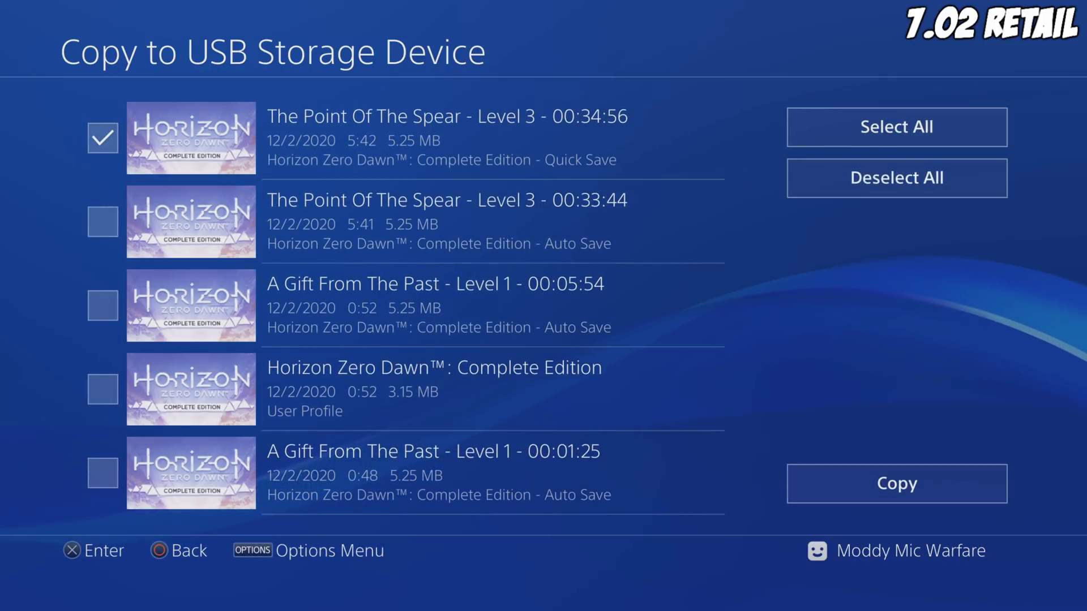
key("Right")
key("Return")
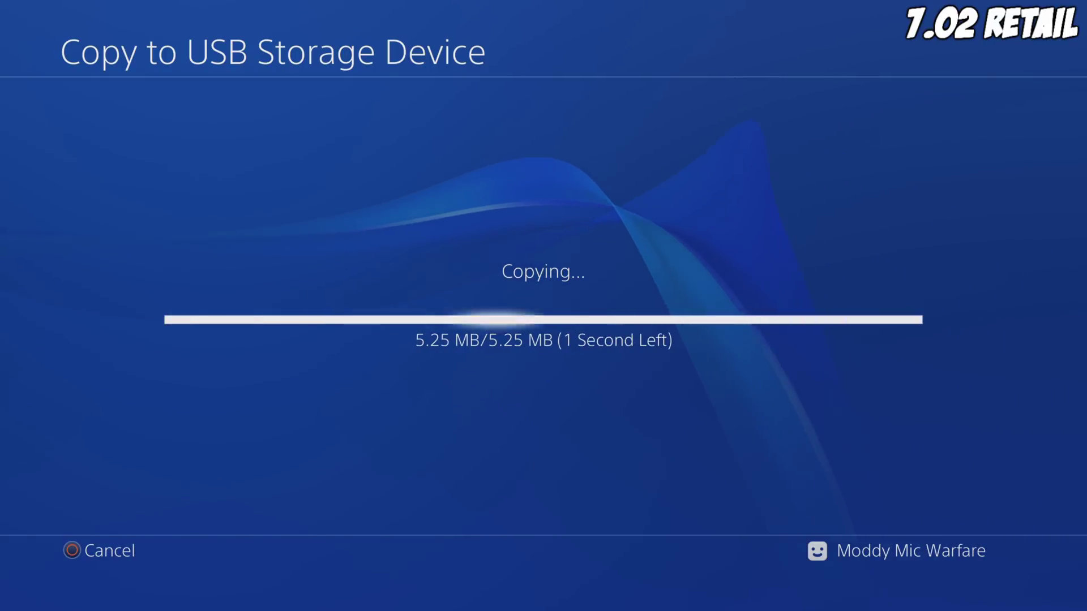
- Leave Settings for the PS4 home screen, move back to its first item, and close the capture window on the PC
key("Escape")
key("Escape")
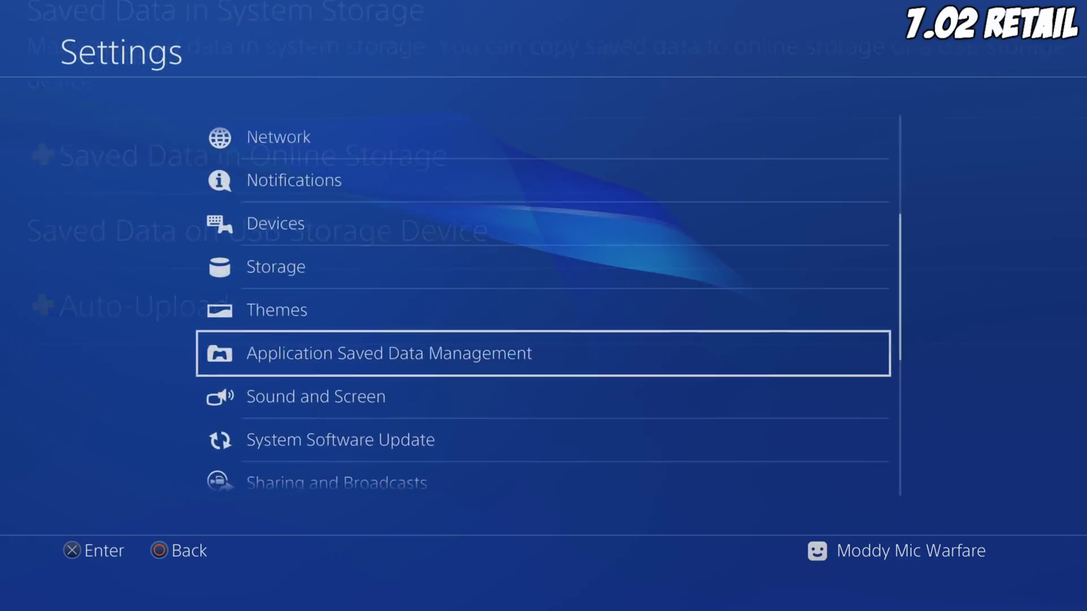
key("Escape")
key("Down")
key("Left")
key("Left")
key("Left")
key("Left")
key("Left")
key("Left")
key("Left")
key("Left")
key("Left")
key("Left")
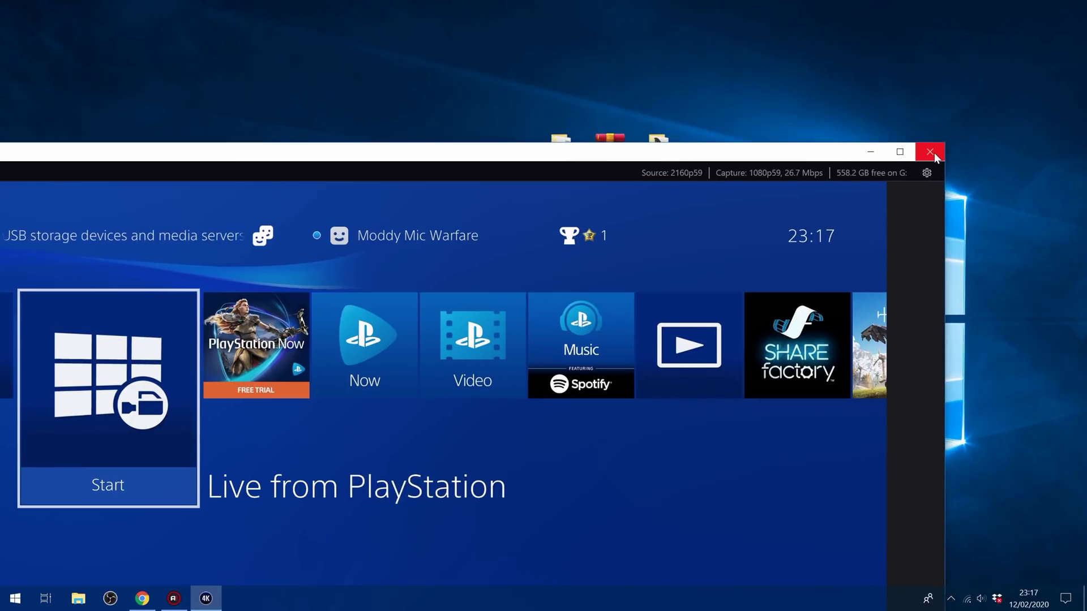
left_click(933, 152)
- Open the PS4\SAVEDATA folder on the USB (I:) drive in File Explorer
left_click(15, 599)
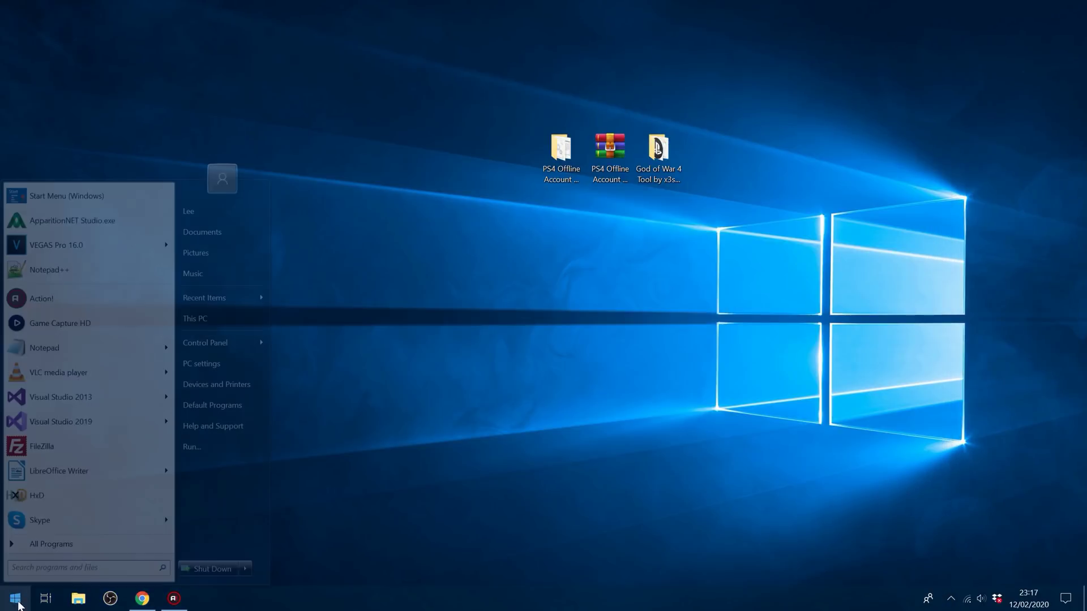
left_click(212, 317)
double_click(646, 302)
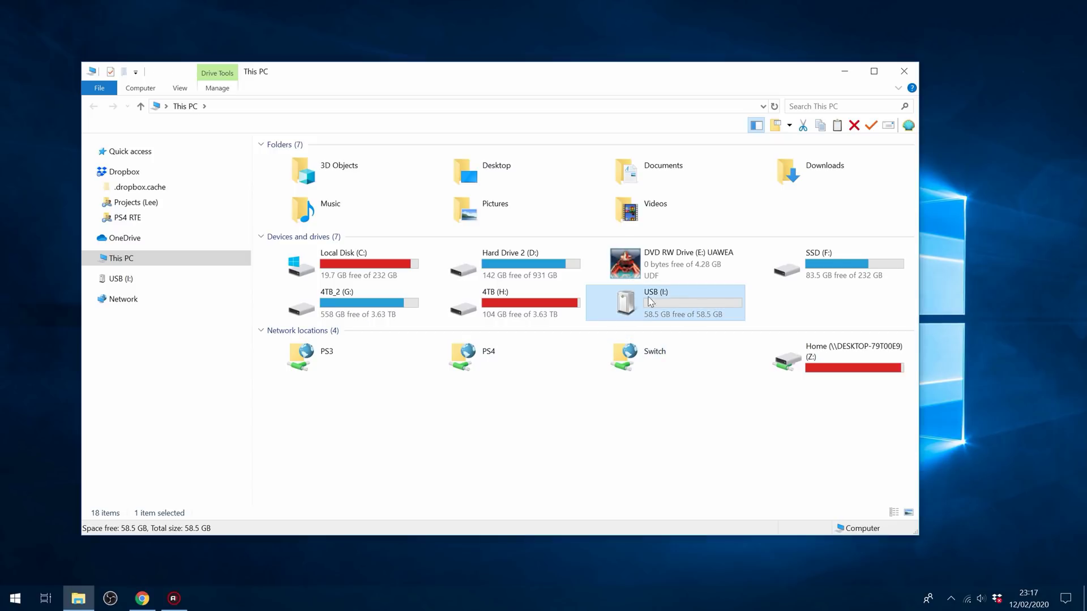
left_click(317, 165)
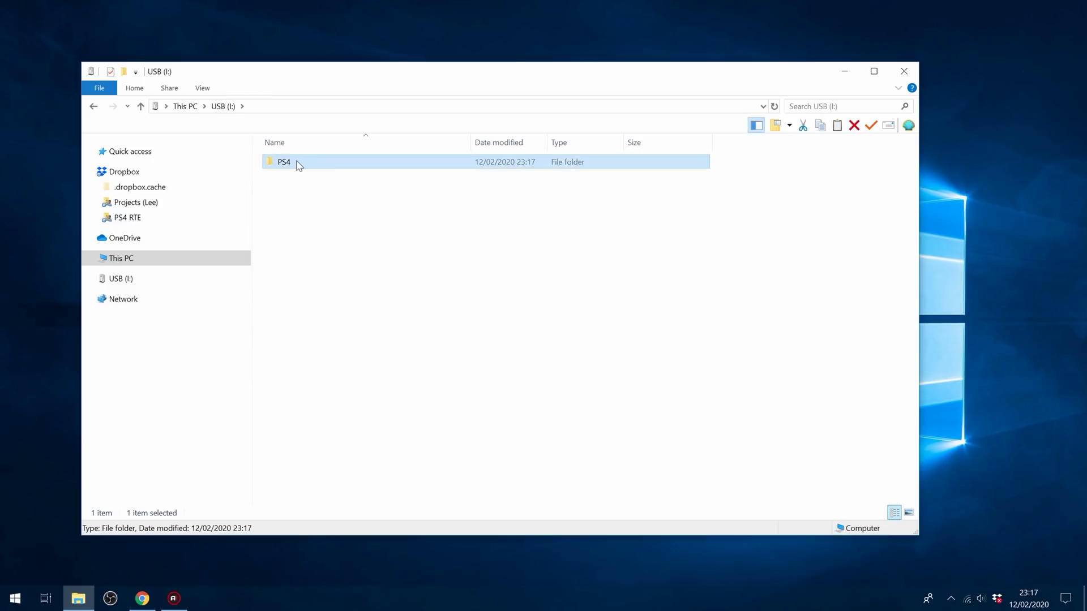
double_click(299, 164)
left_click(300, 164)
double_click(300, 164)
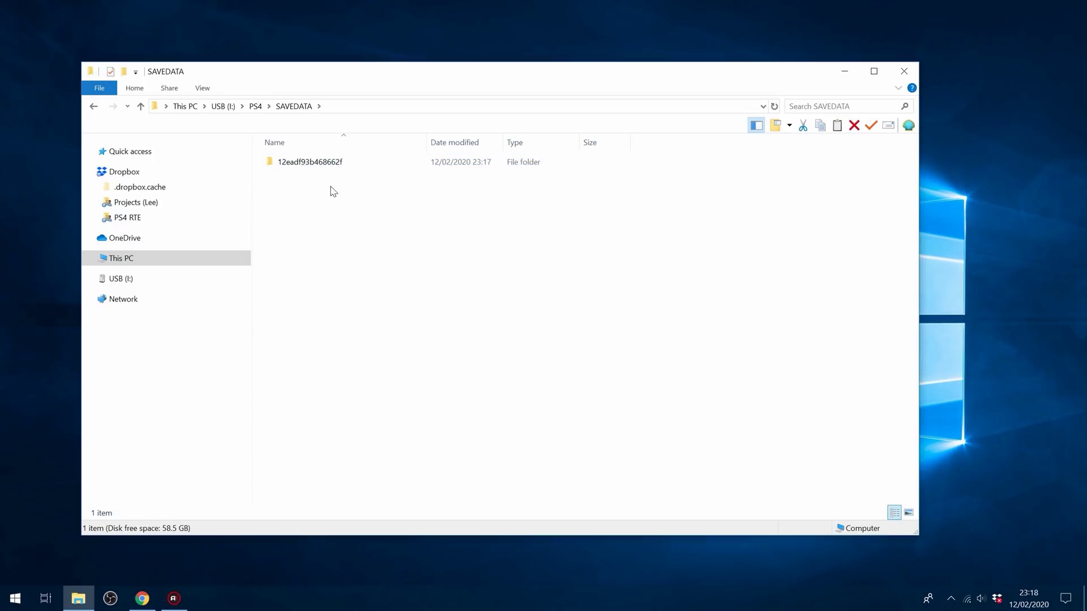
- Copy the name of the account ID folder inside SAVEDATA without renaming the folder
left_click(286, 164)
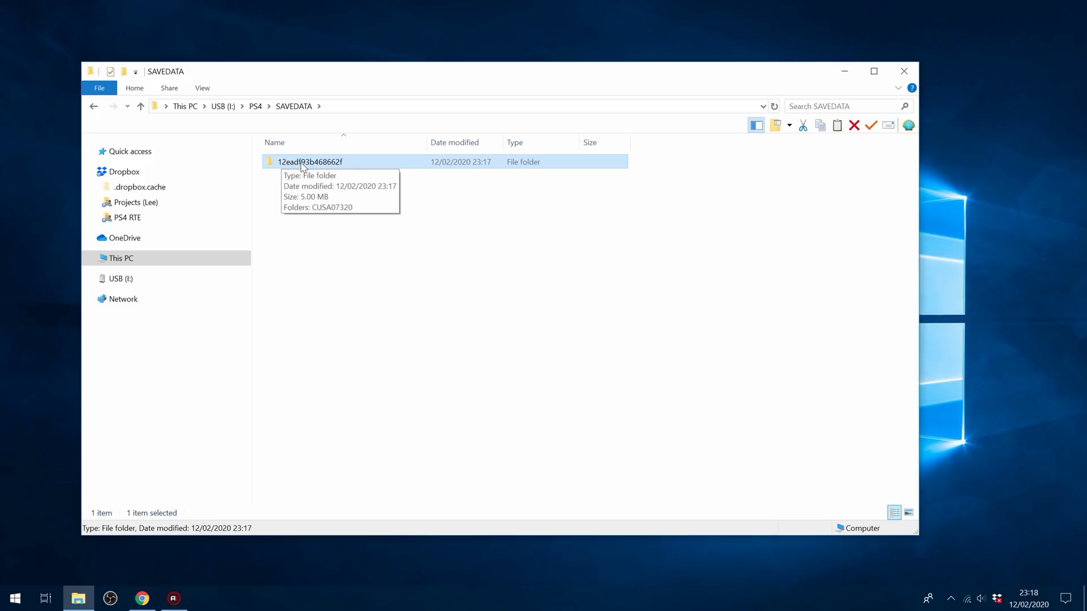
right_click(349, 163)
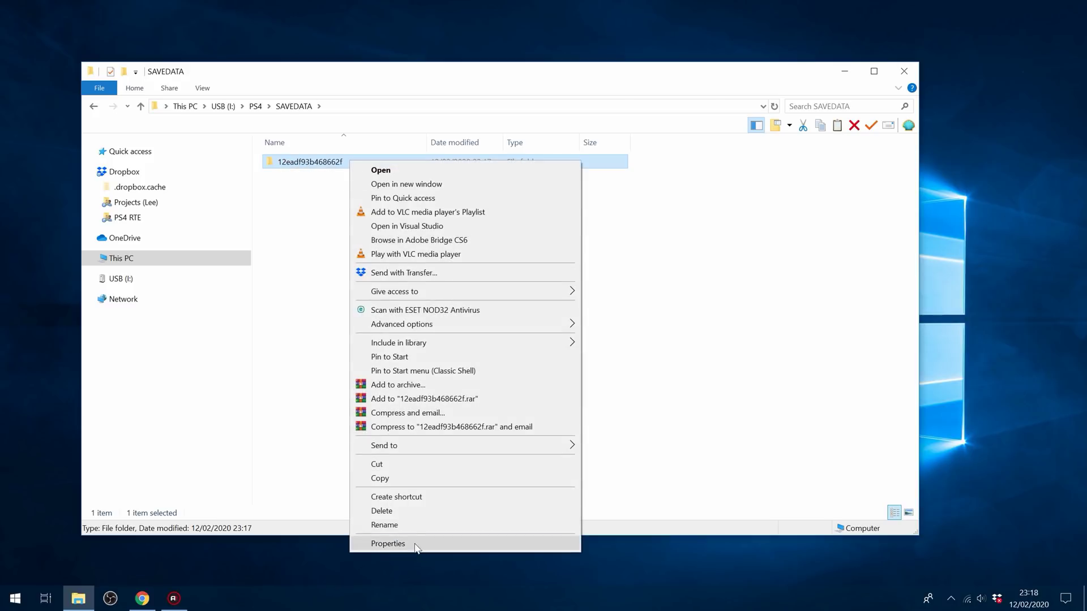
left_click(413, 523)
right_click(324, 160)
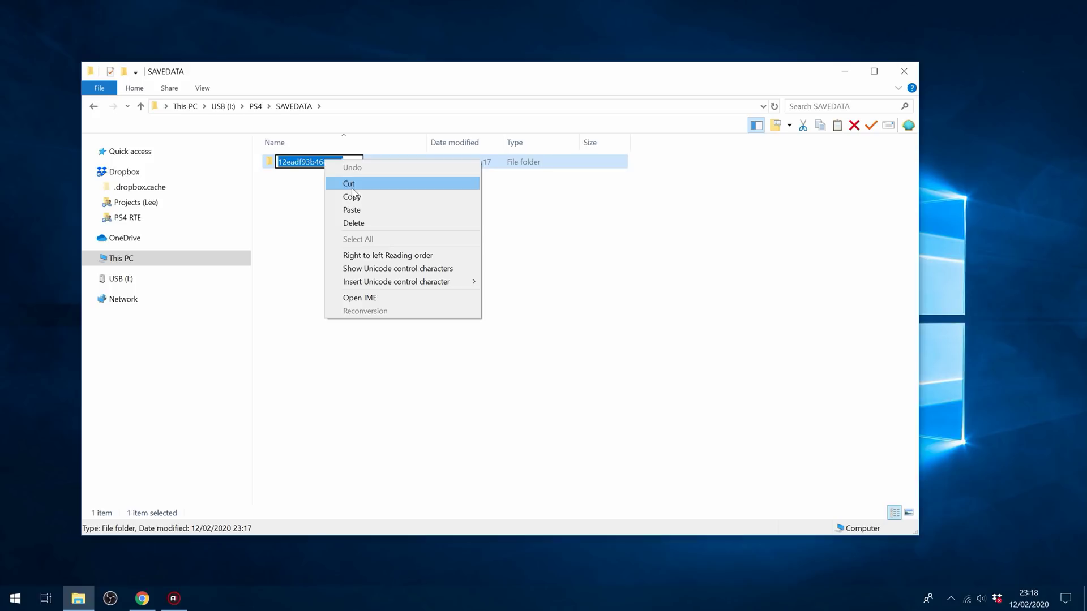
left_click(346, 196)
left_click(413, 223)
left_click_drag(444, 78, 478, 144)
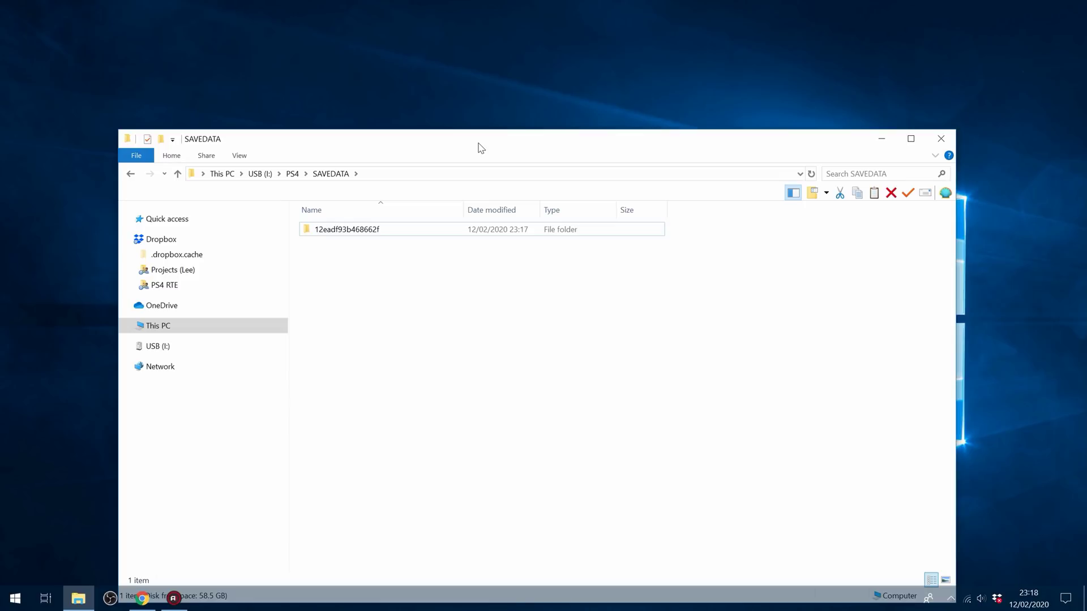
left_click(552, 229)
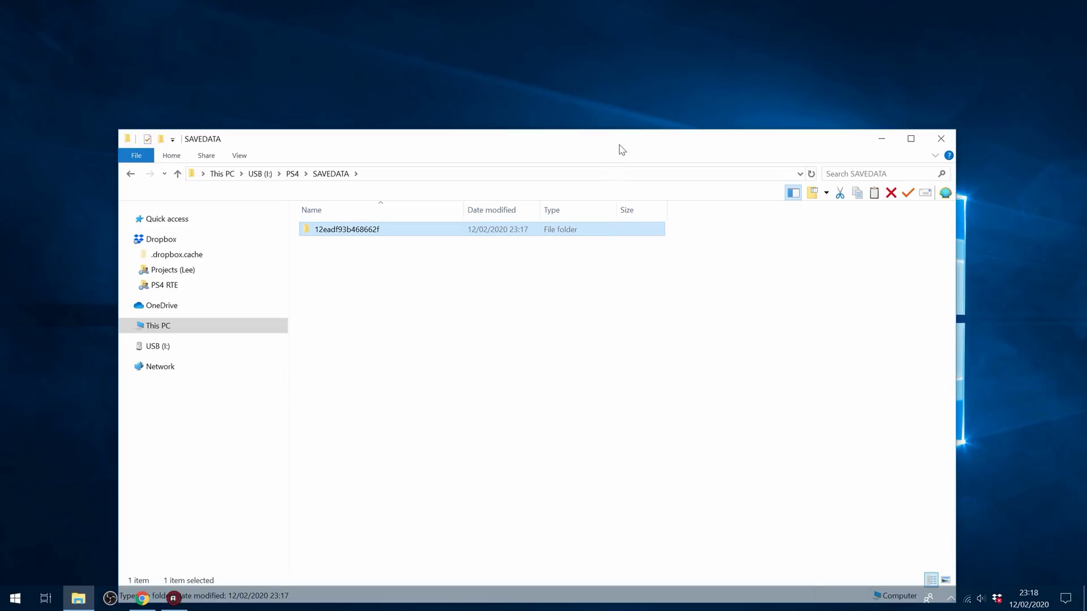
left_click_drag(620, 145, 619, 156)
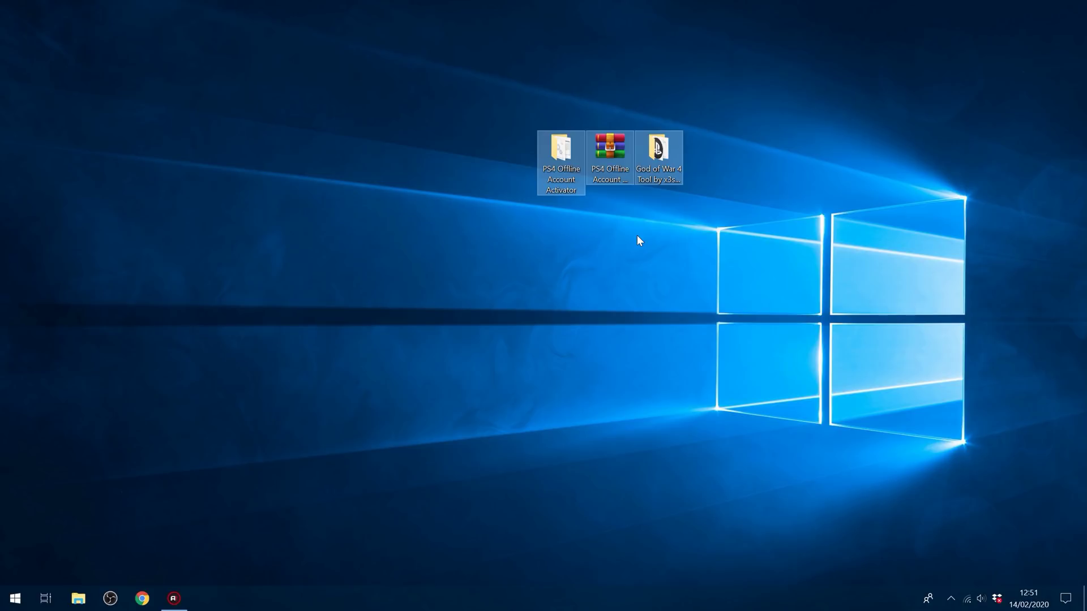
left_click(637, 236)
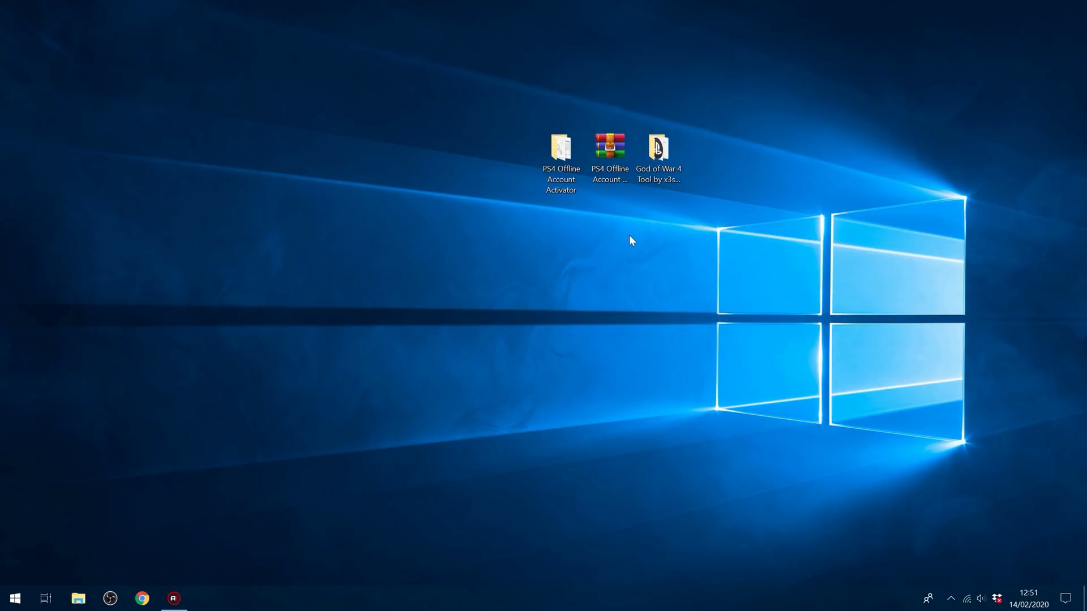
- Open HxD and create a new file containing eight 00 bytes
left_click(15, 599)
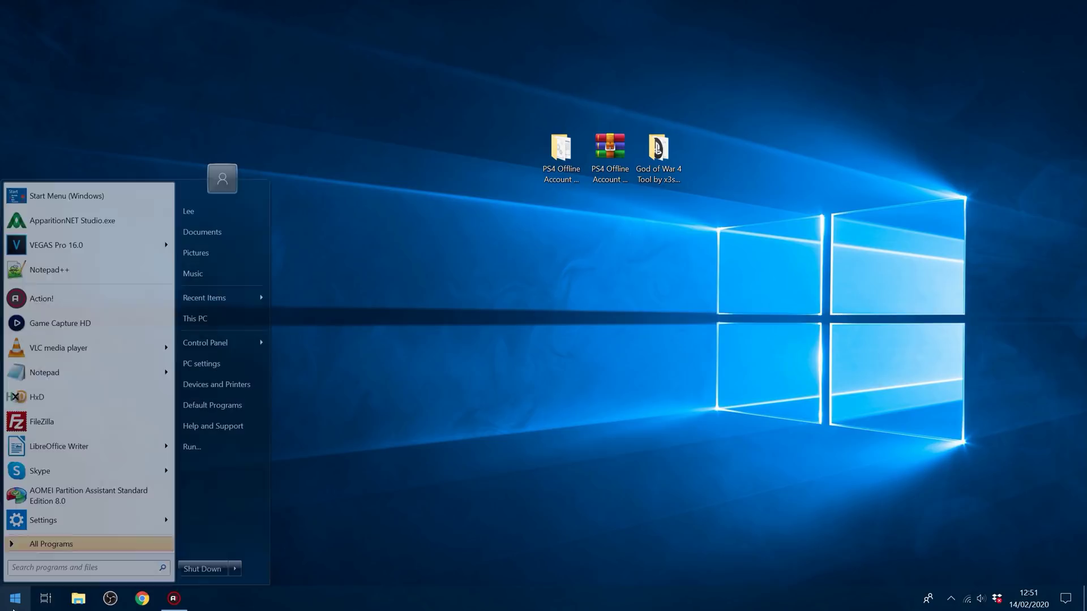
type("hx")
key("Return")
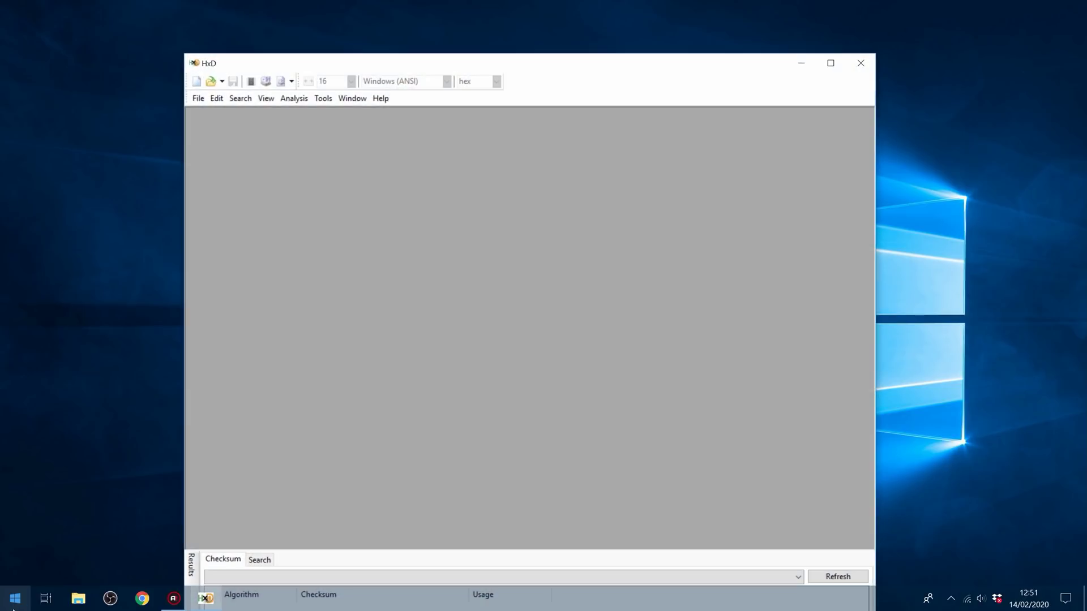
left_click(198, 98)
left_click(209, 112)
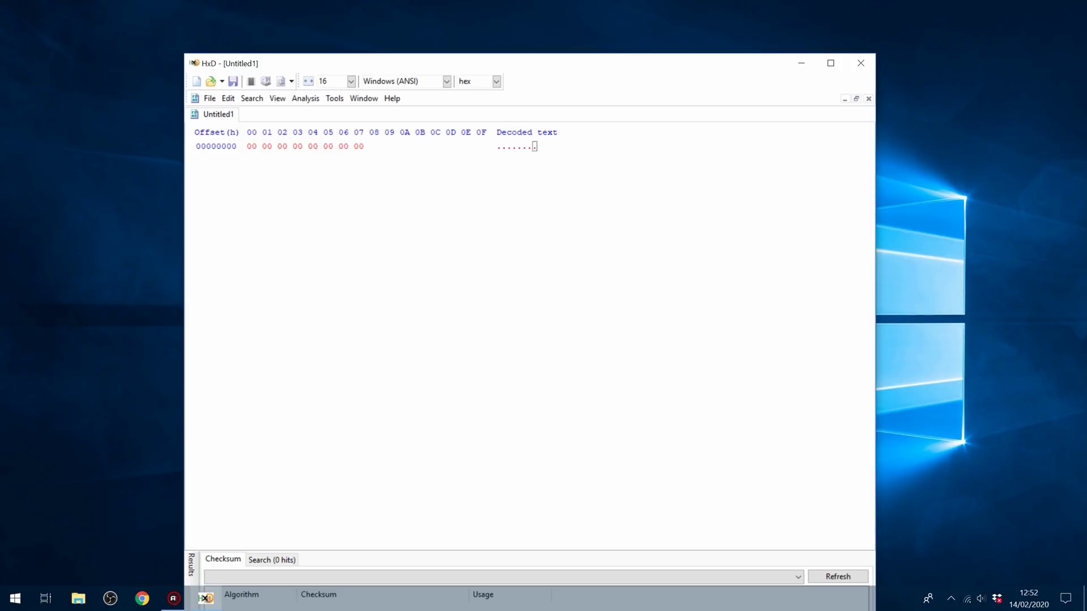
- Fill the eight zero bytes with random bytes in the decimal range 0 to 255
left_click_drag(248, 146, 366, 146)
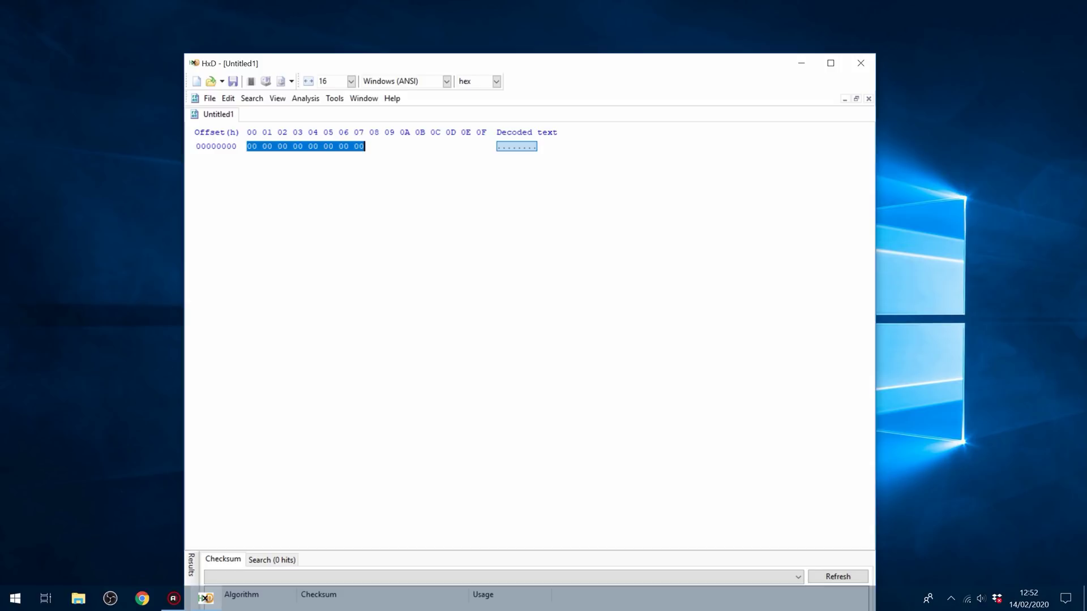
right_click(278, 146)
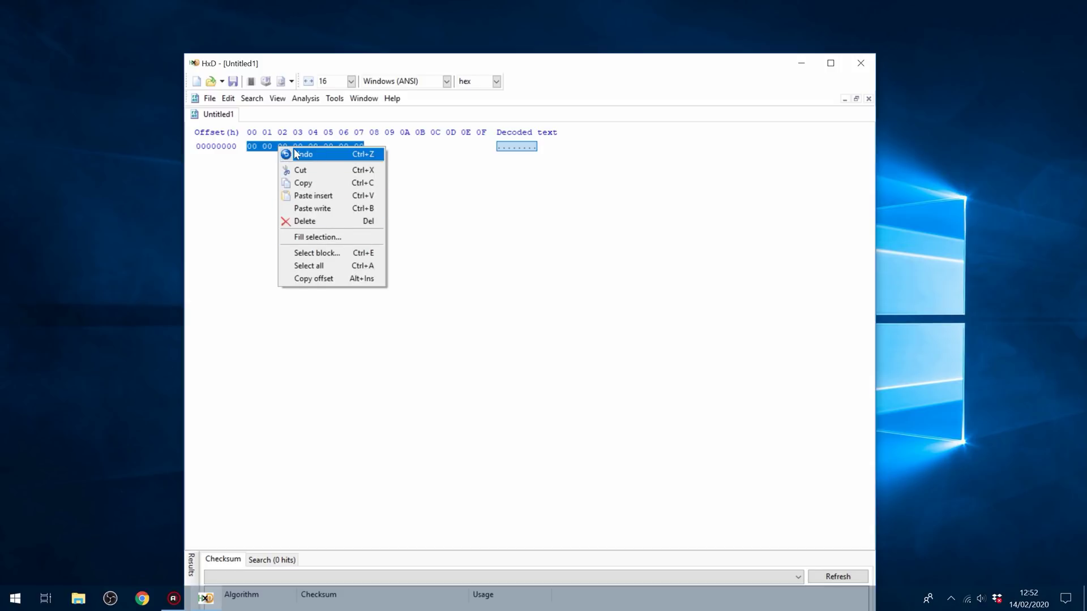
left_click(315, 237)
left_click(560, 279)
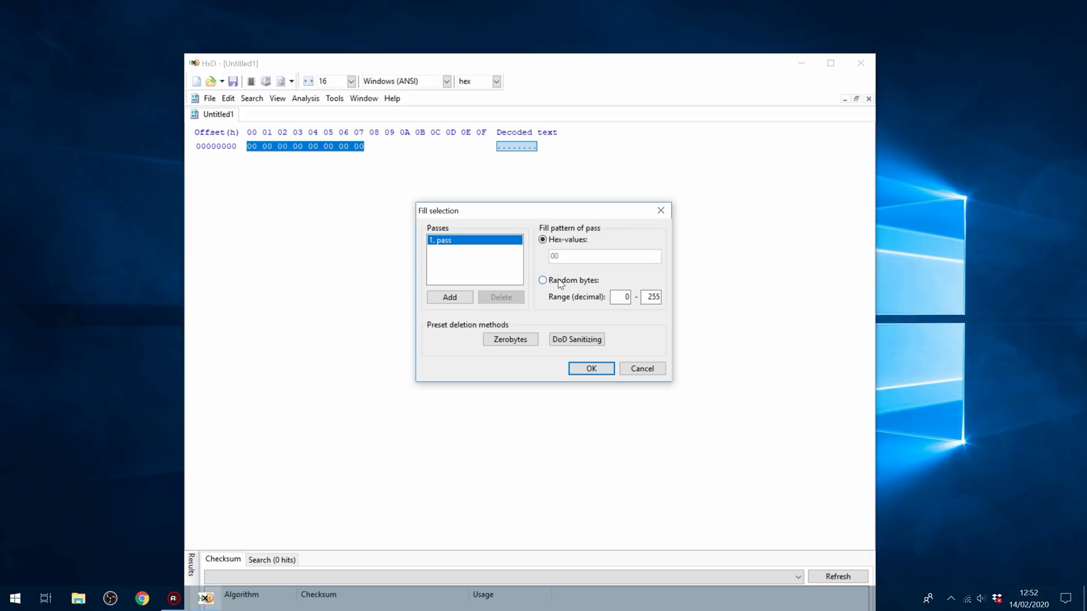
left_click(591, 369)
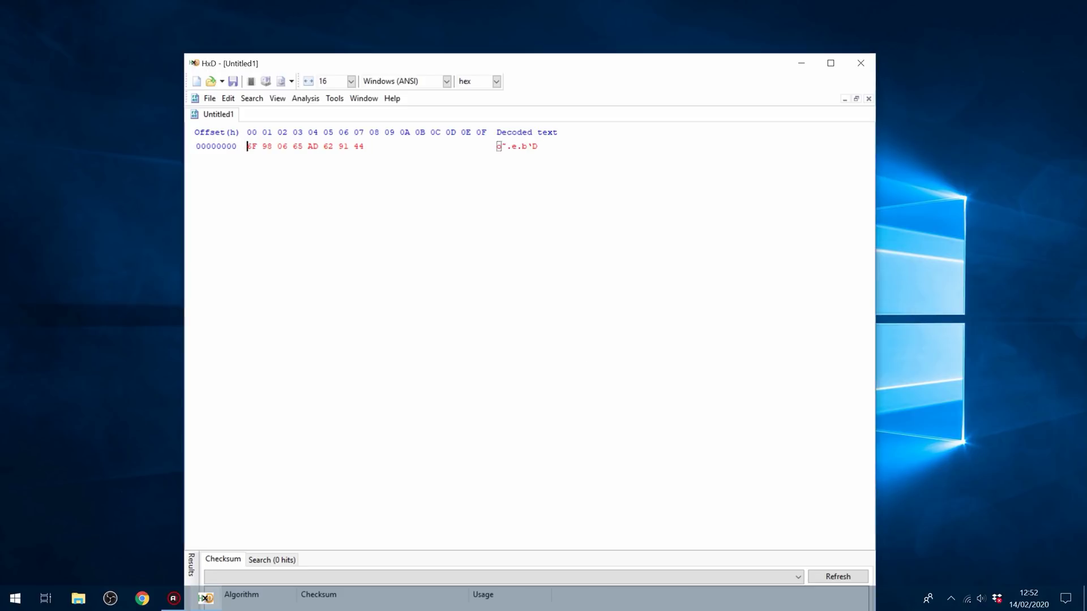
- Copy the eight random bytes from HxD and paste them into a new Notepad document
left_click_drag(247, 147, 365, 146)
right_click(345, 149)
left_click(362, 183)
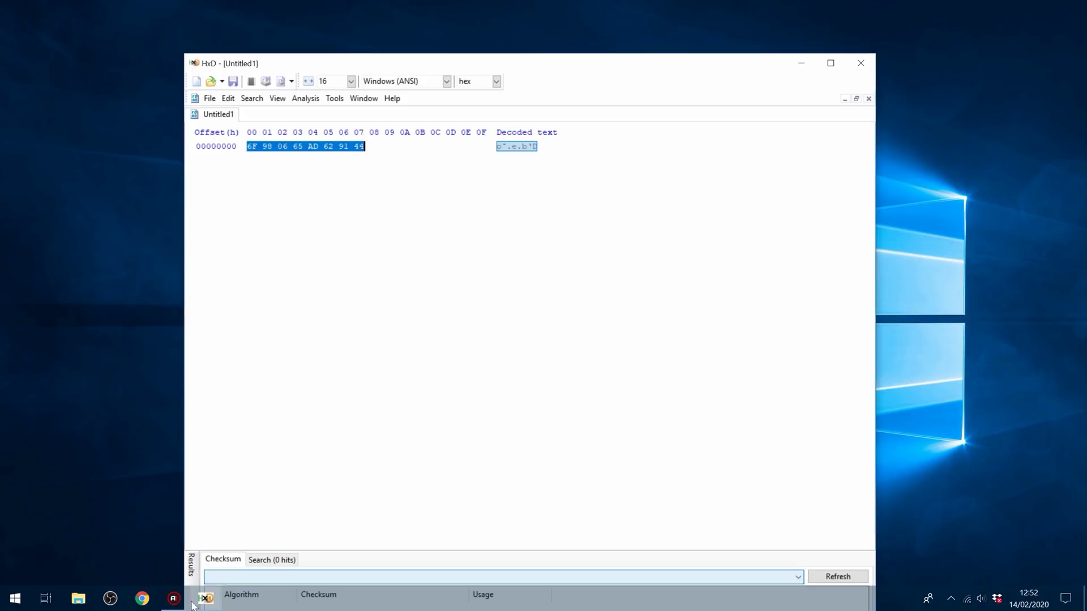
key("super")
type("notepad")
key("Return")
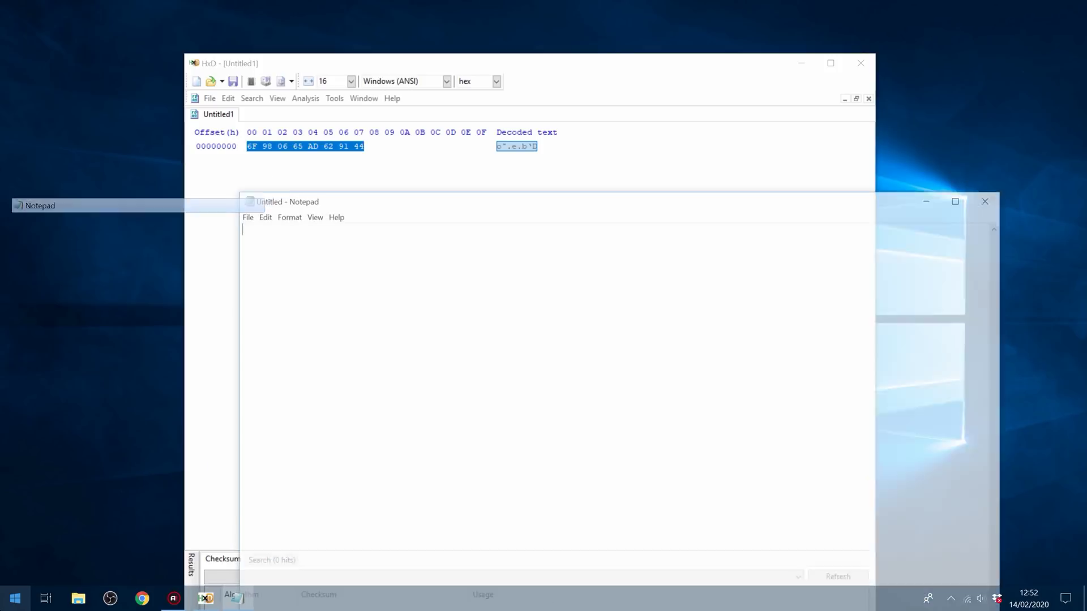
key("ctrl+v")
- Remove all the spaces from the pasted hex string using Replace, and close the Replace dialog
left_click(261, 214)
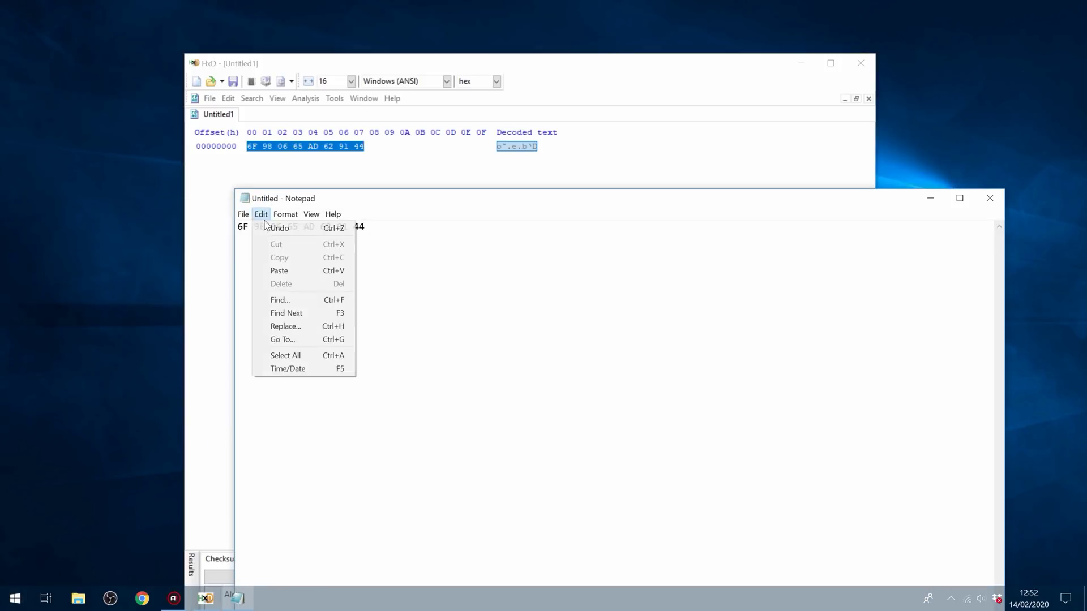
left_click(290, 326)
left_click(464, 334)
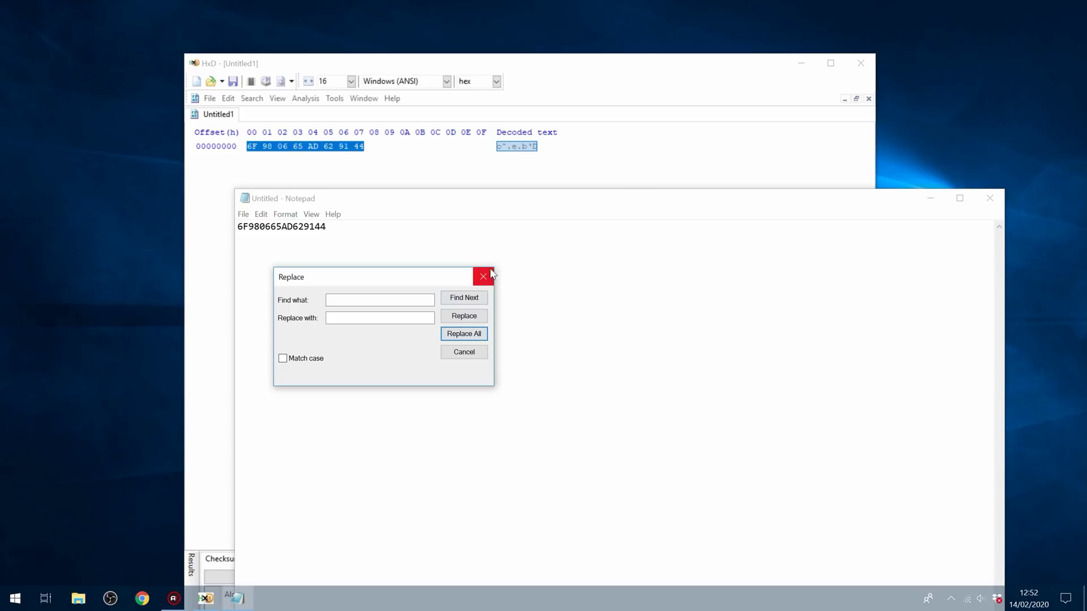
left_click(483, 276)
- Select the whole hex string in Notepad and close HxD without saving the untitled file
key("ctrl+a")
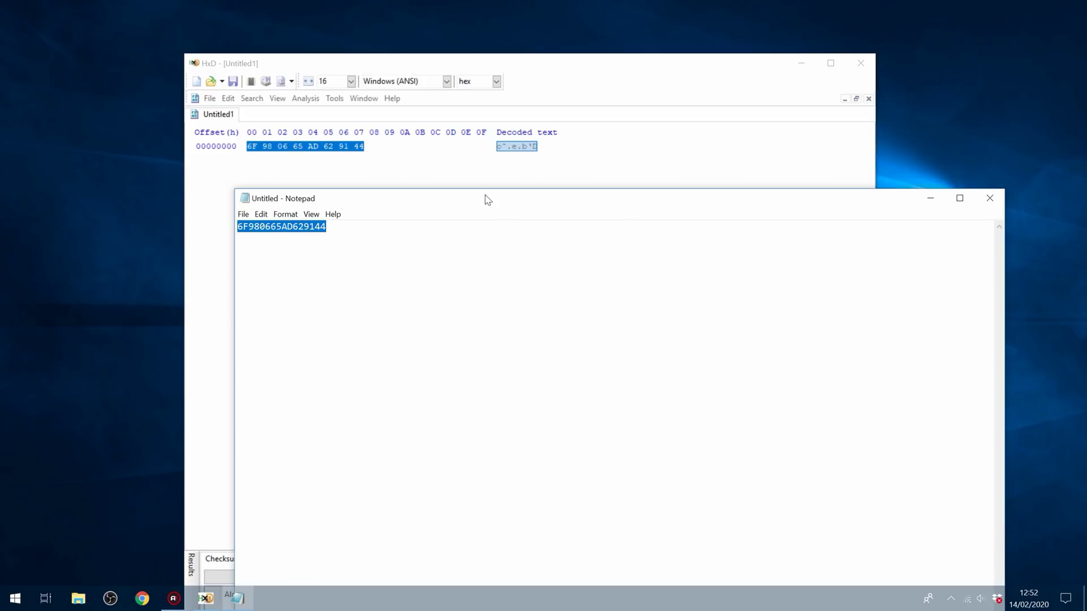
left_click(861, 63)
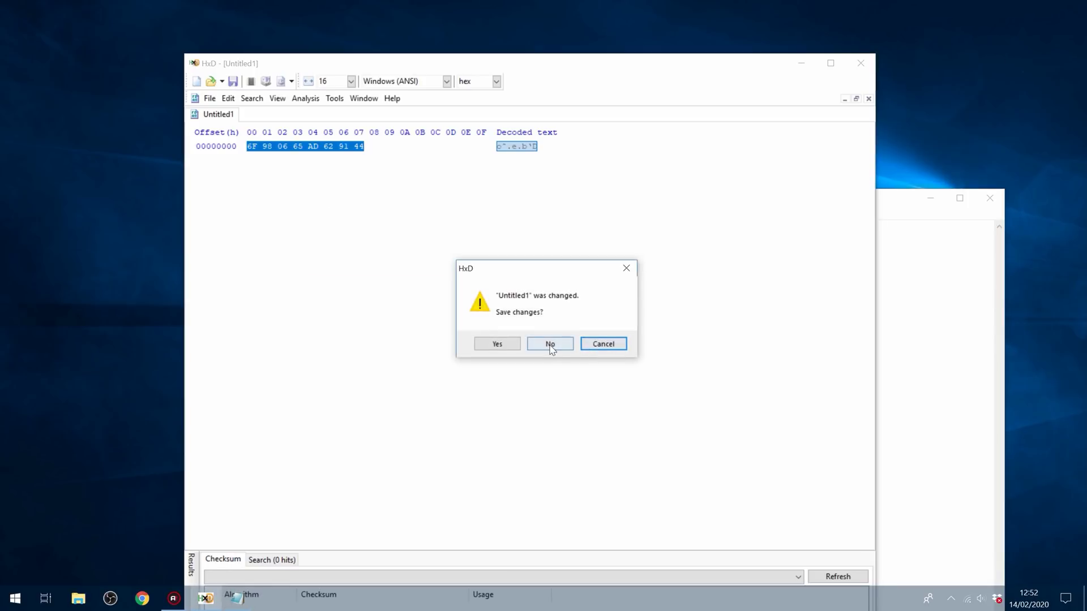
left_click(553, 344)
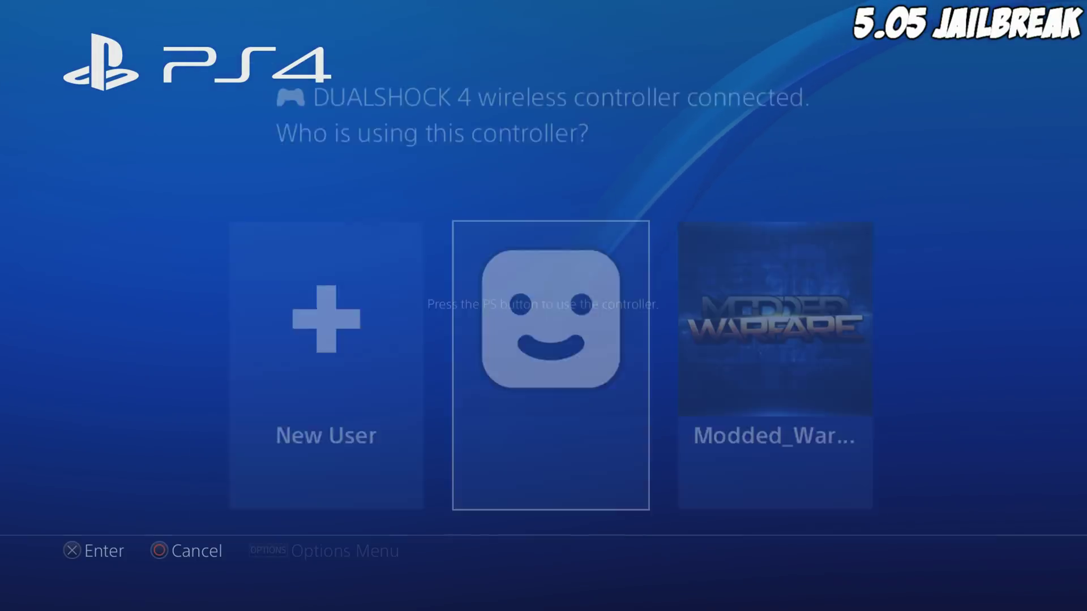
- Switch to the 5.05 jailbroken PS4 and look through the profiles on its user selection screen
key("Right")
key("Left")
key("Right")
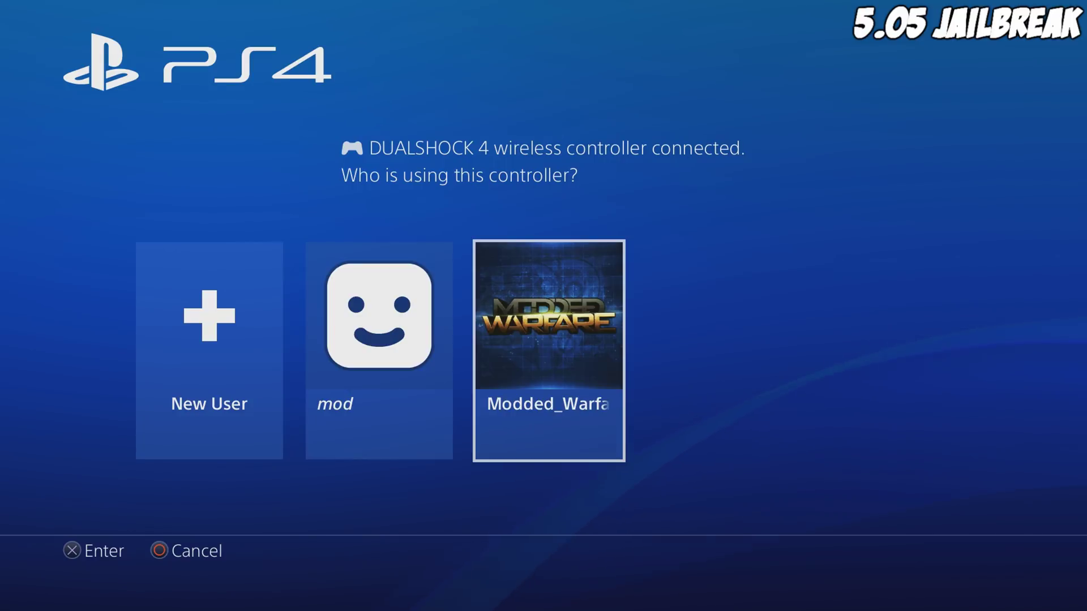
- Start creating a new user on the PS4 and skip the PlayStation Network sign-in
key("Left")
key("Right")
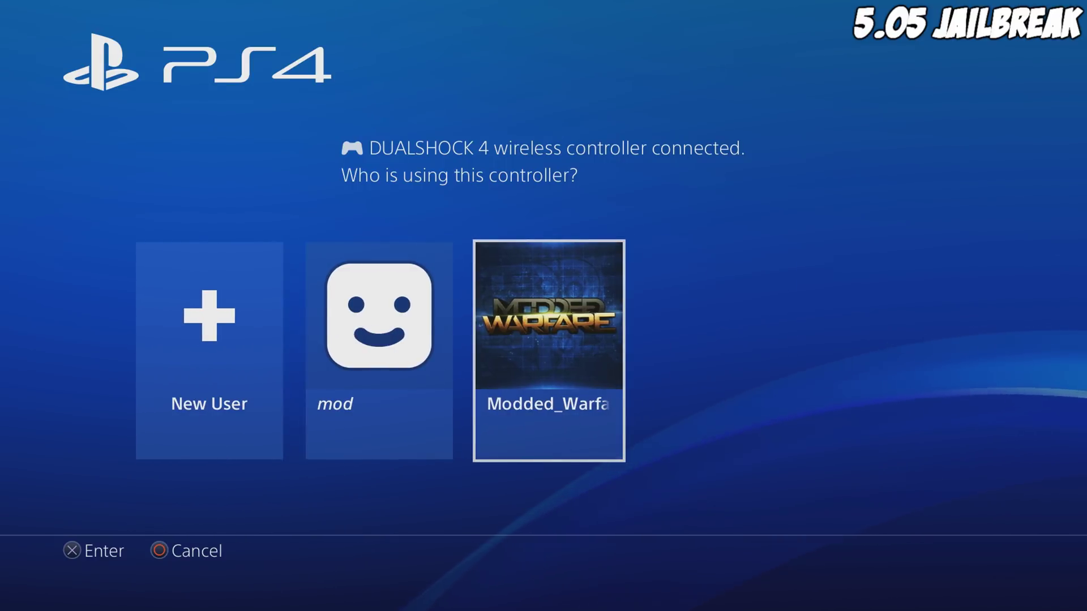
key("Left")
key("Left")
key("Return")
key("Return")
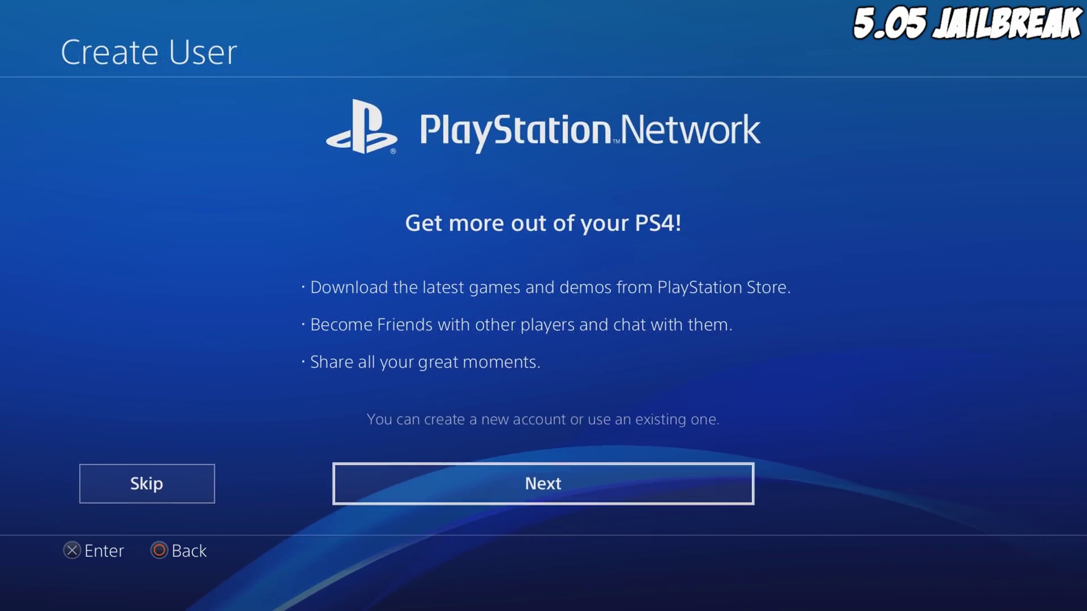
key("Left")
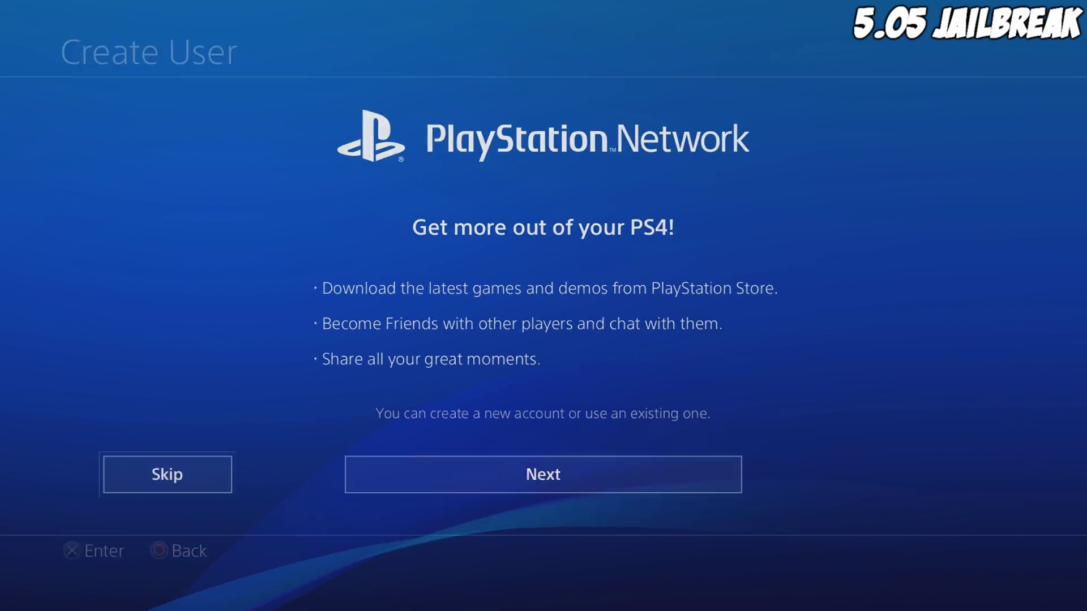
key("Return")
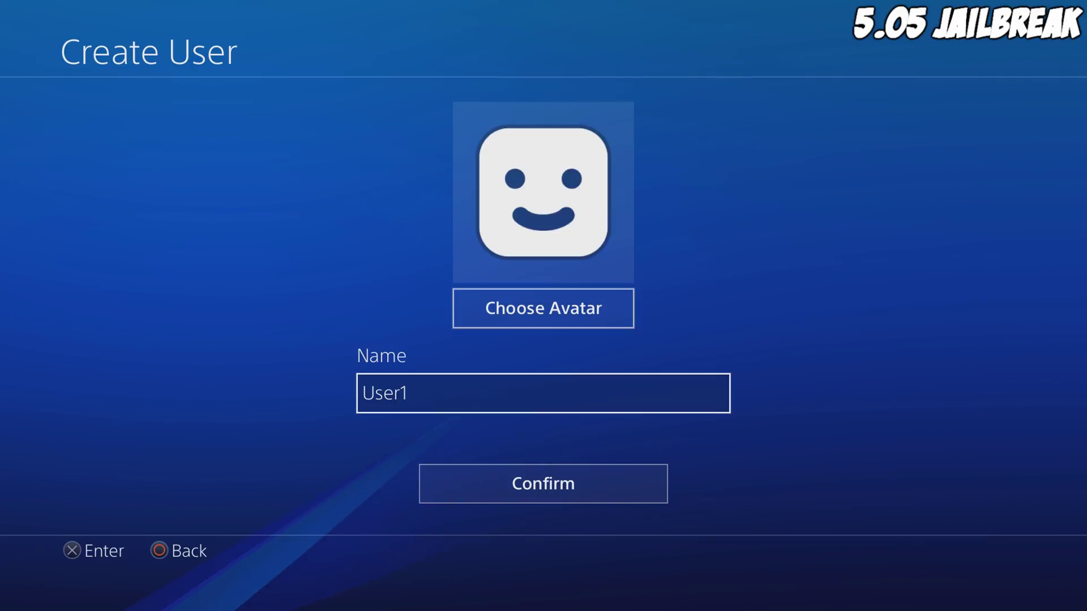
- Name the new user ModdyMicWarfare, keep the default avatar, and finish creating the profile
key("Down")
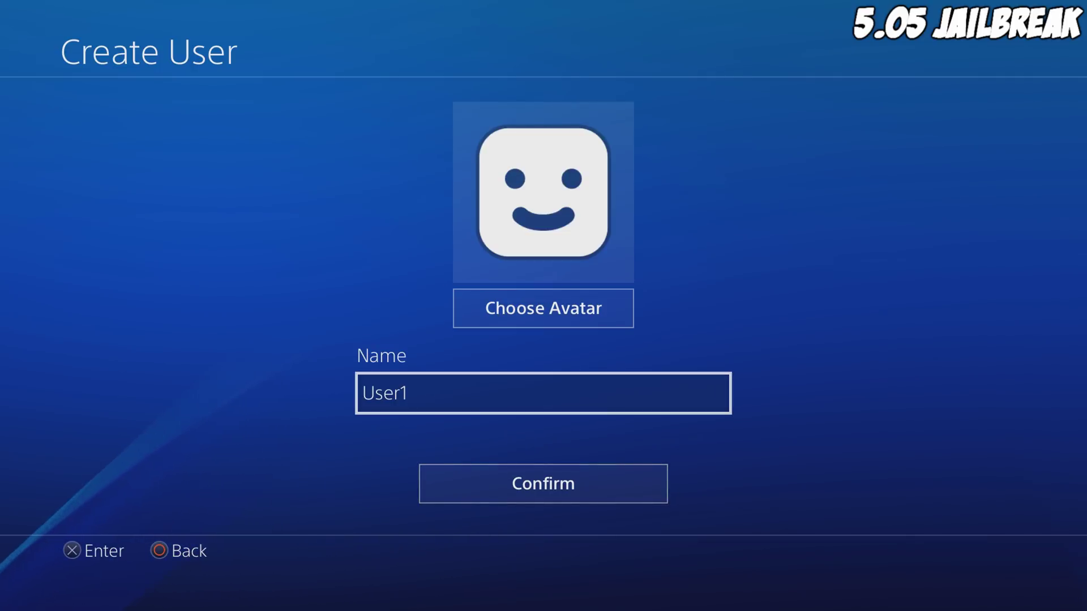
key("Return")
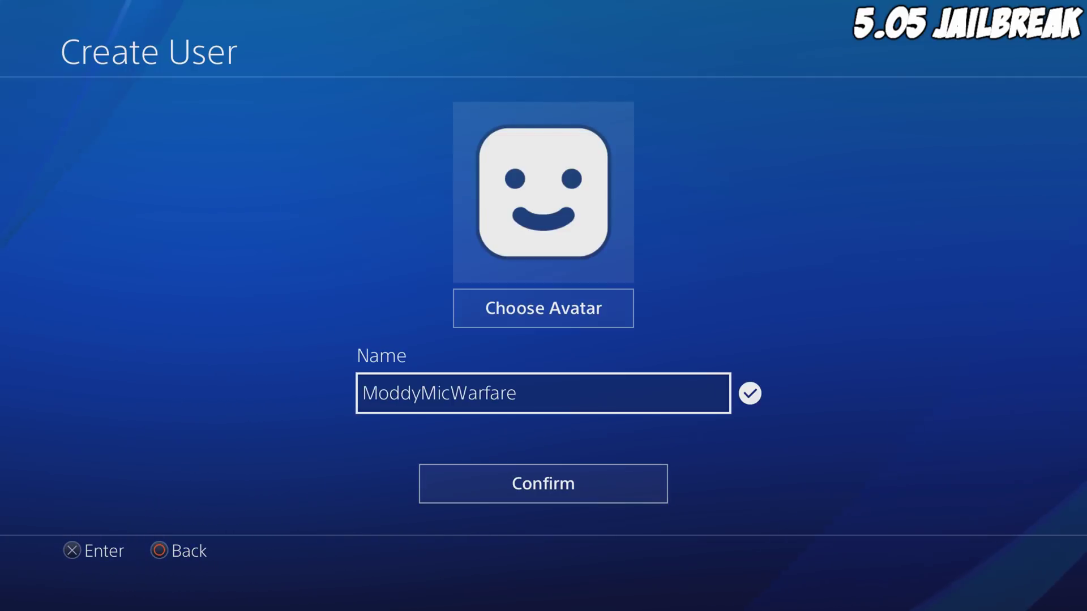
key("Up")
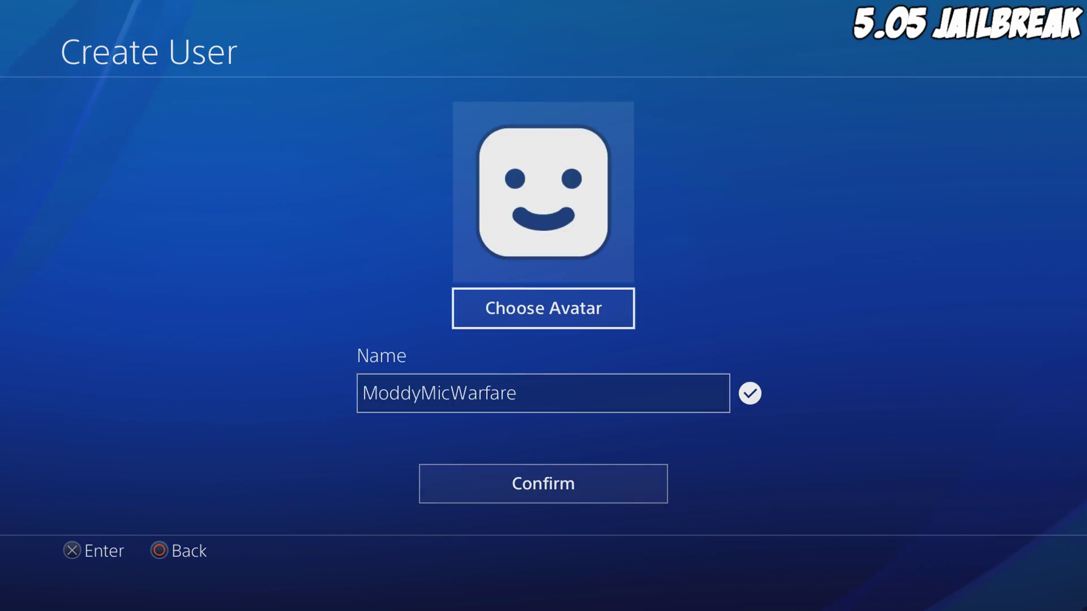
key("Down")
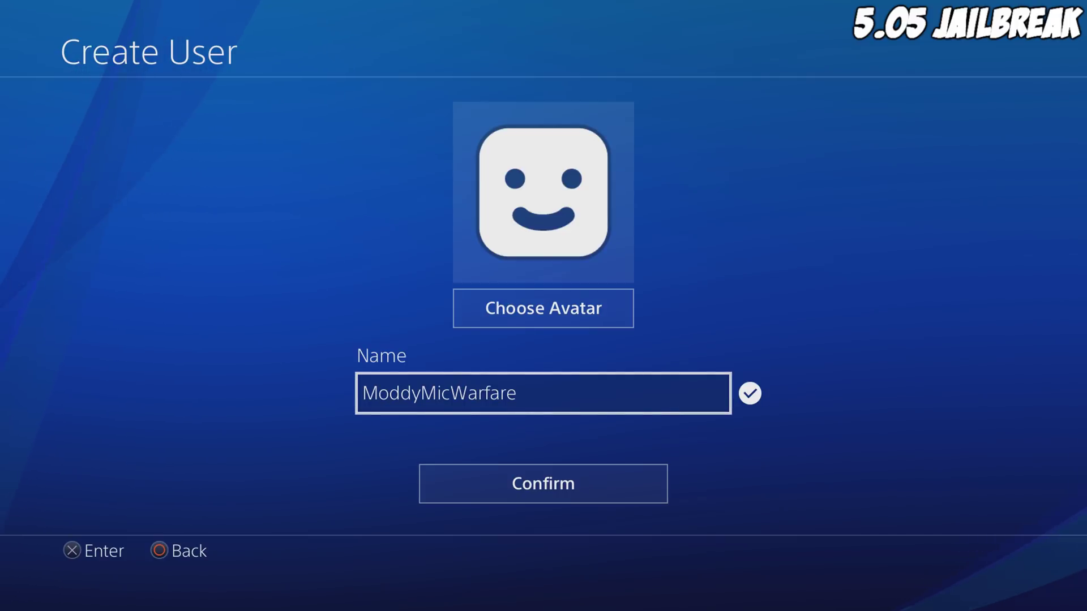
key("Down")
key("Up")
key("Up")
key("Down")
key("Down")
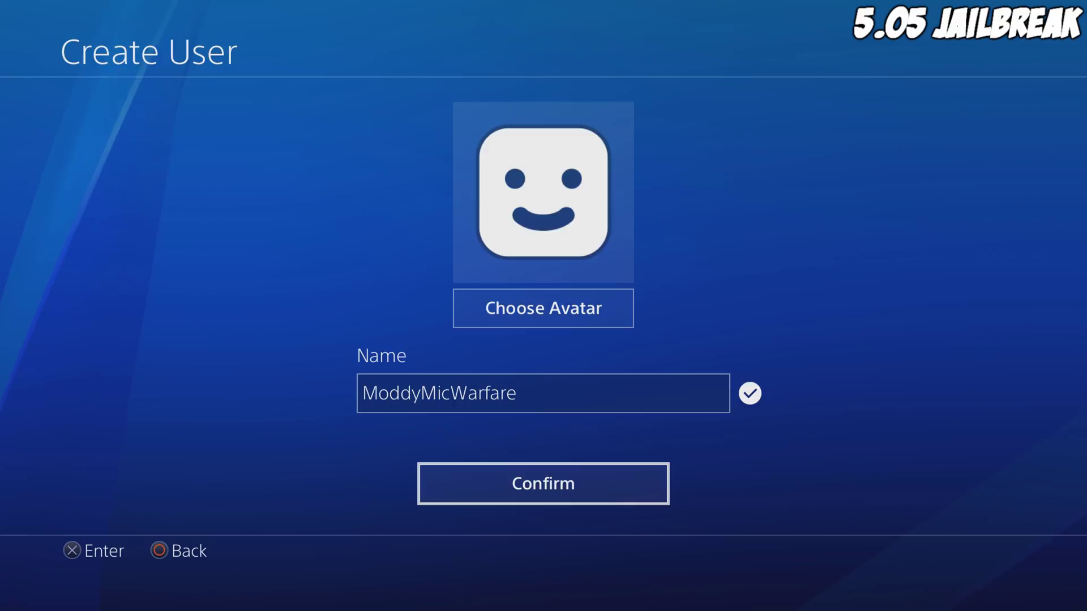
key("Return")
key("Return")
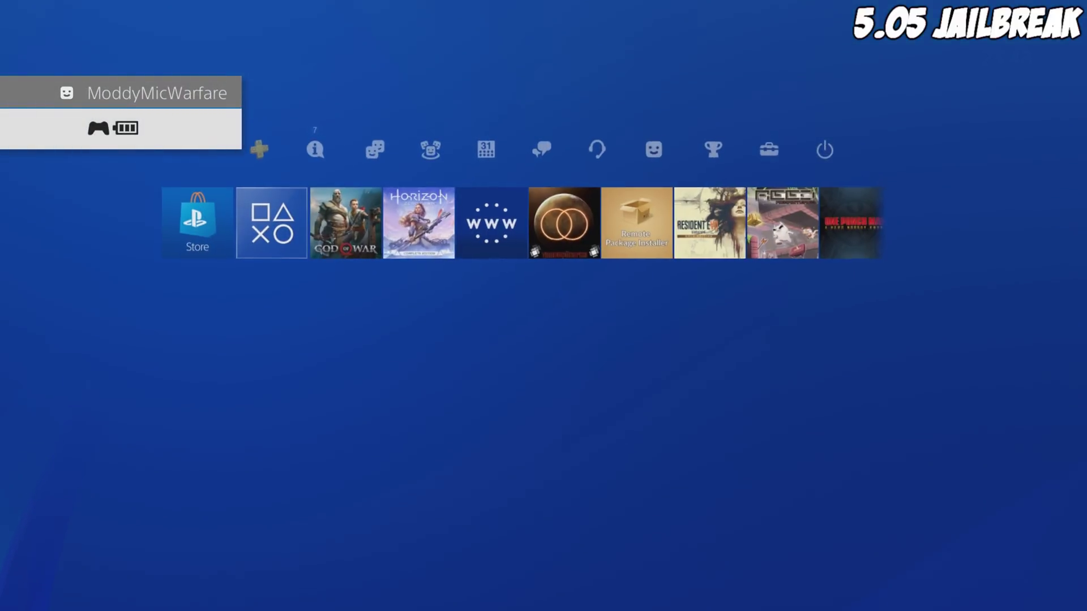
- Look through the games and applications on the new user's home screen
key("Right")
key("Right")
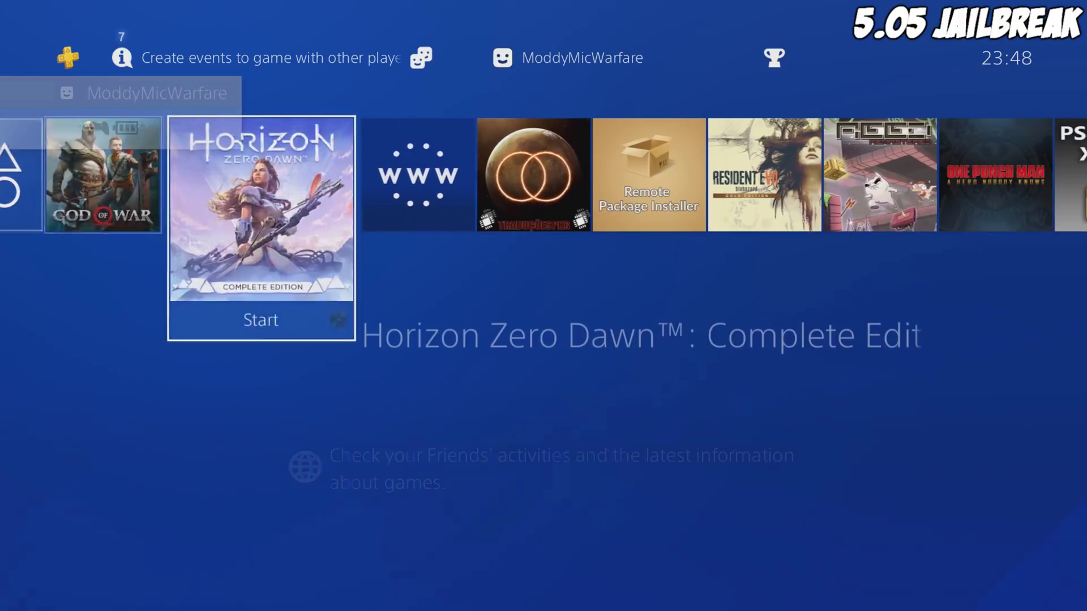
key("Right")
key("Right")
key("Left")
key("Left")
key("Right")
key("Right")
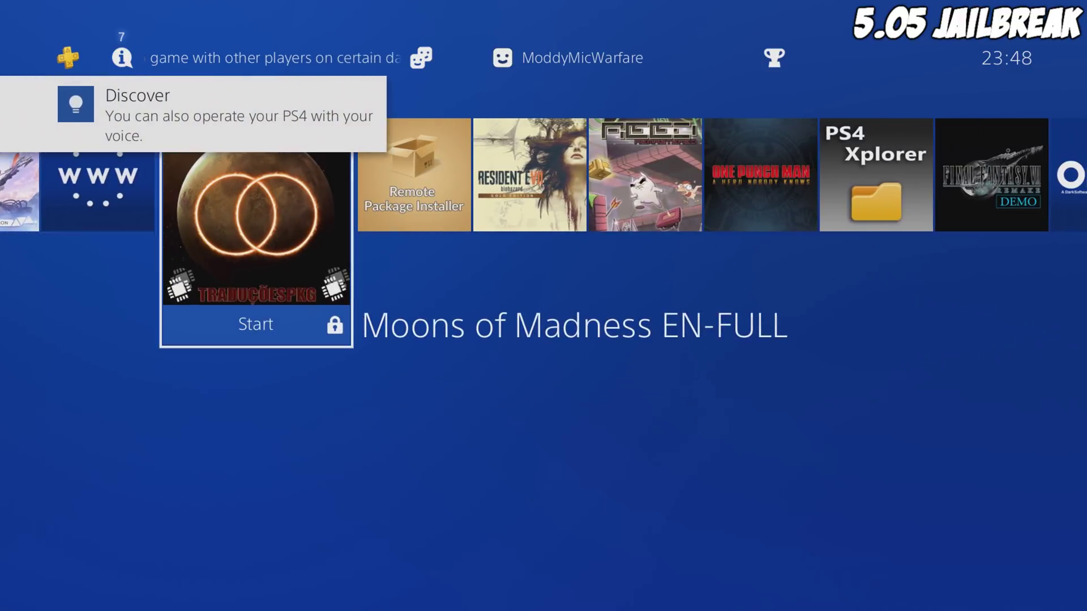
key("Left")
key("Left")
key("Left")
key("Right")
key("Right")
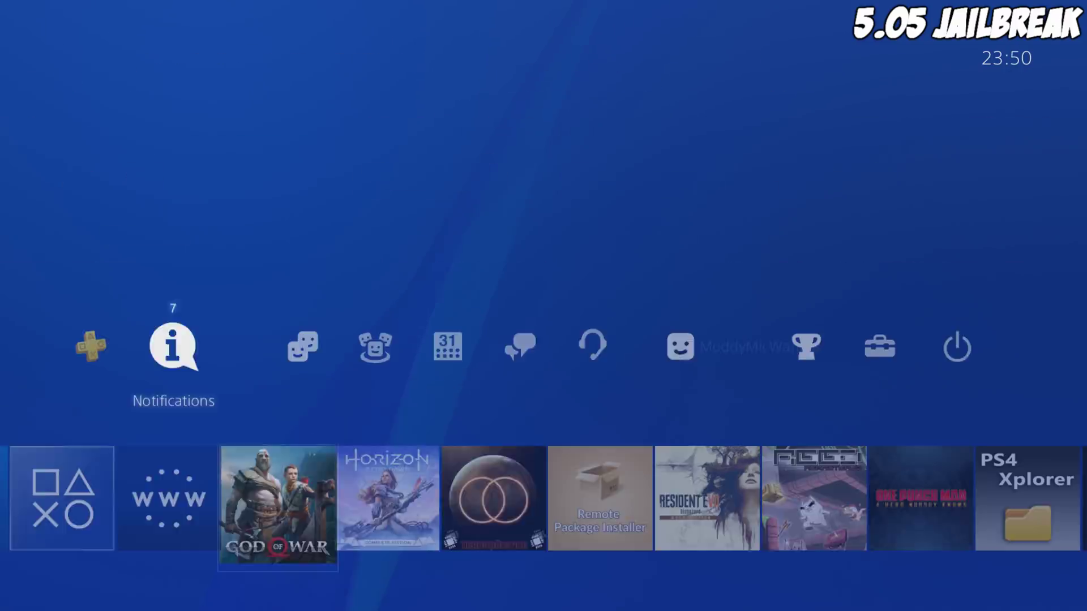
- Open the console's Settings from the home screen's function area
key("Right")
key("Right")
key("Right")
key("Right")
key("Right")
key("Right")
key("Right")
key("Right")
key("Right")
key("Left")
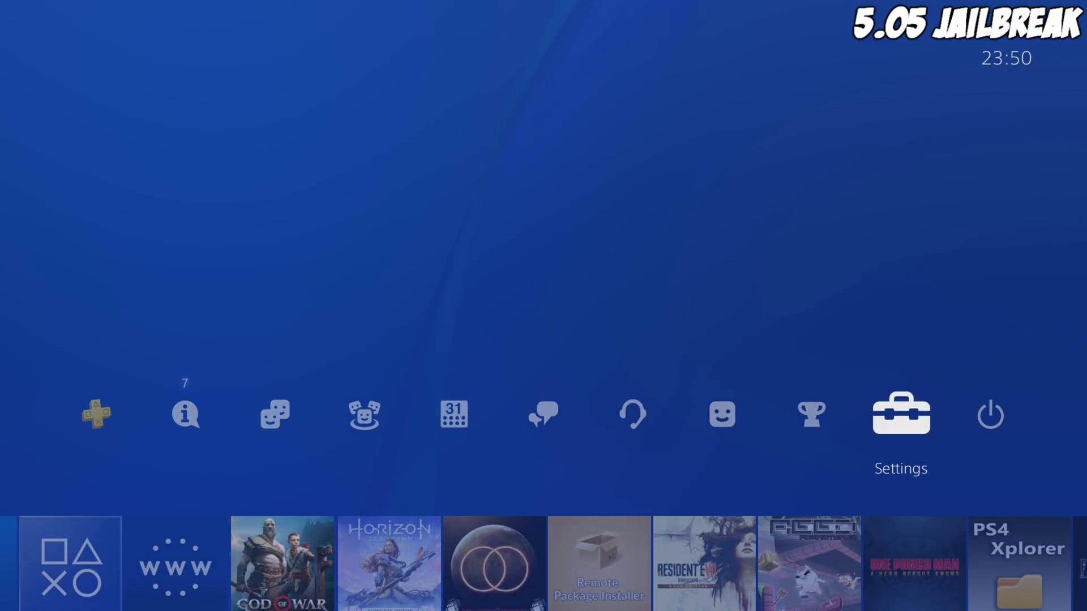
key("Return")
- View the console's IP address in System Information under System, and return to the home screen
key("Down")
key("Down")
key("Down")
key("Down")
key("Down")
key("Down")
key("Down")
key("Down")
key("Down")
key("Down")
key("Down")
key("Down")
key("Down")
key("Down")
key("Down")
key("Down")
key("Down")
key("Down")
key("Down")
key("Down")
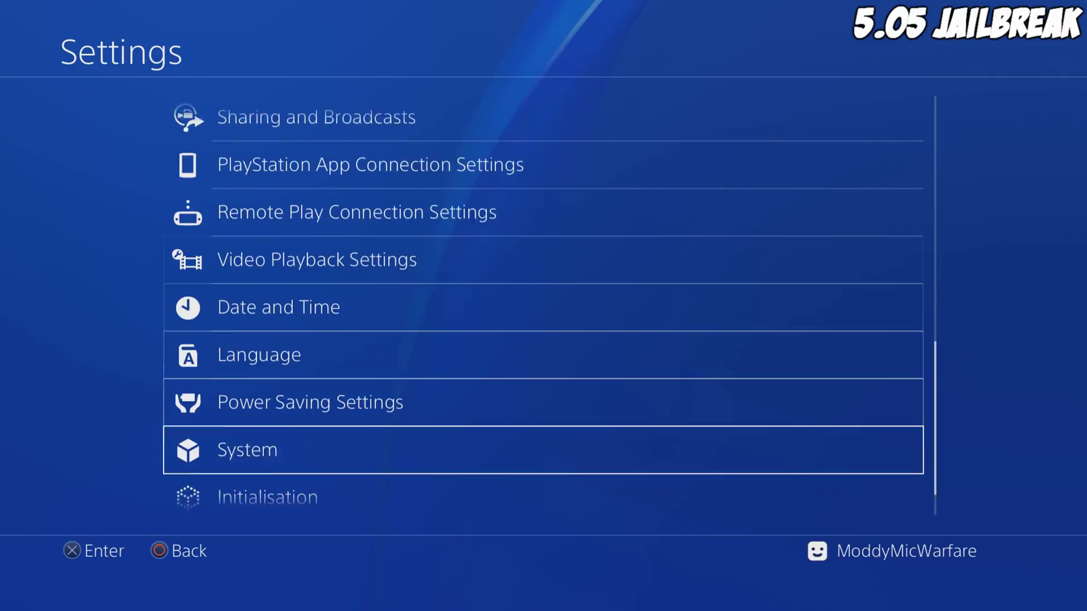
key("Down")
key("Up")
key("Return")
key("Return")
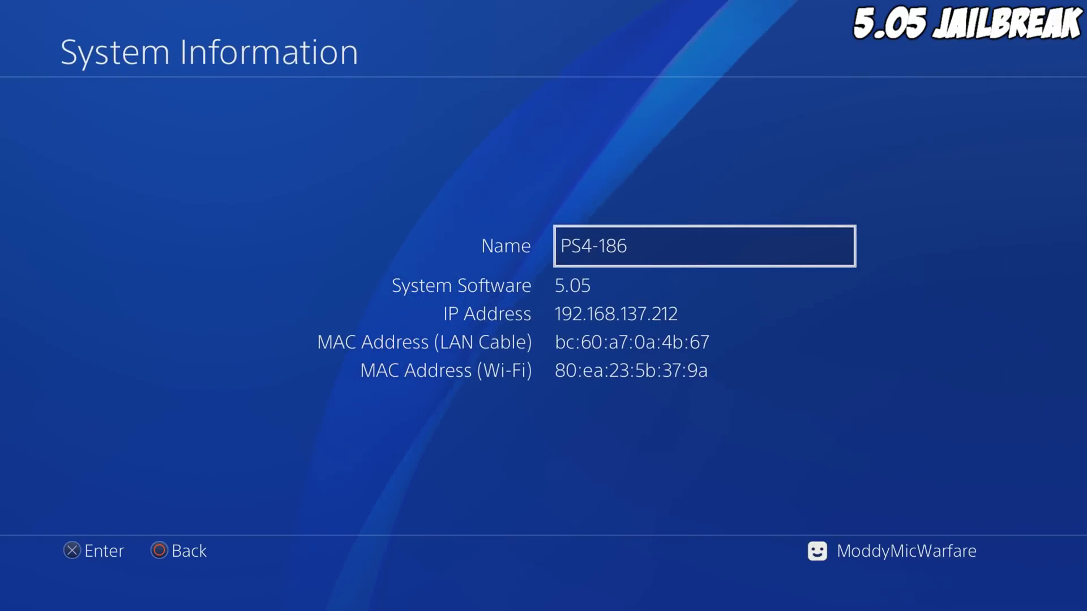
key("Escape")
key("Escape")
key("Escape")
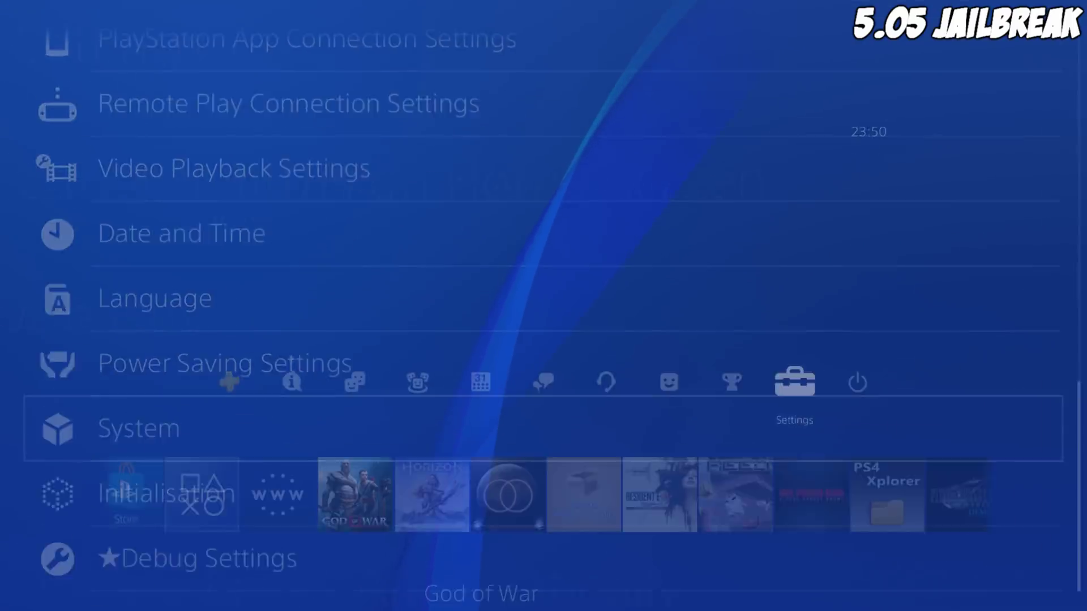
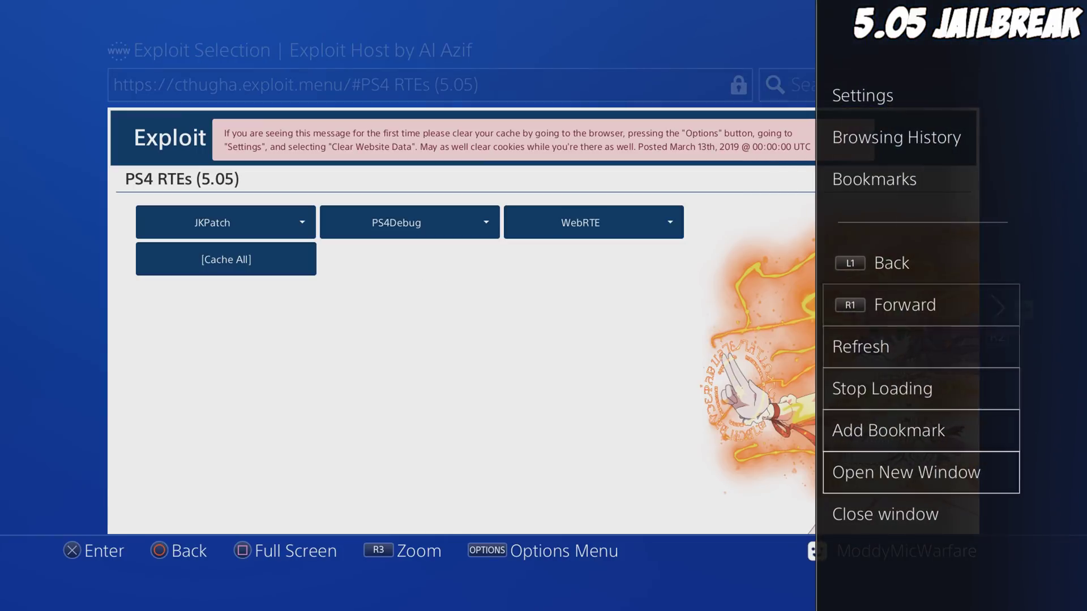
- Open a new browser window and enter 165 as the first part of its address
key("Return")
key("Up")
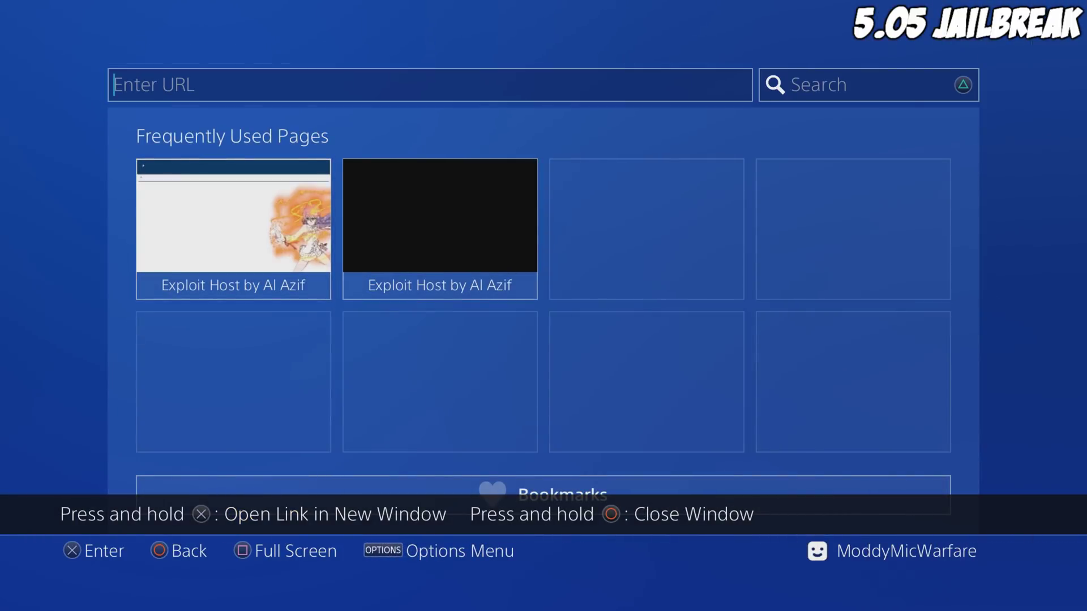
key("Return")
key("Left")
key("Left")
key("Left")
key("Up")
key("Up")
key("Left")
type("1")
key("Right")
key("Right")
key("Right")
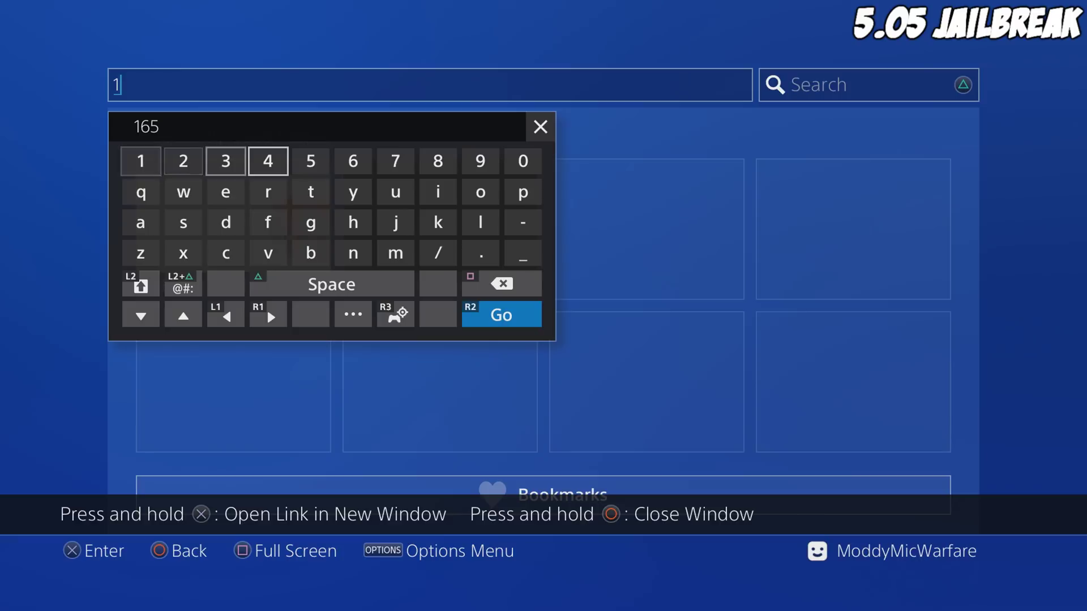
key("Right")
key("Left")
key("Left")
key("Left")
key("Up")
key("Return")
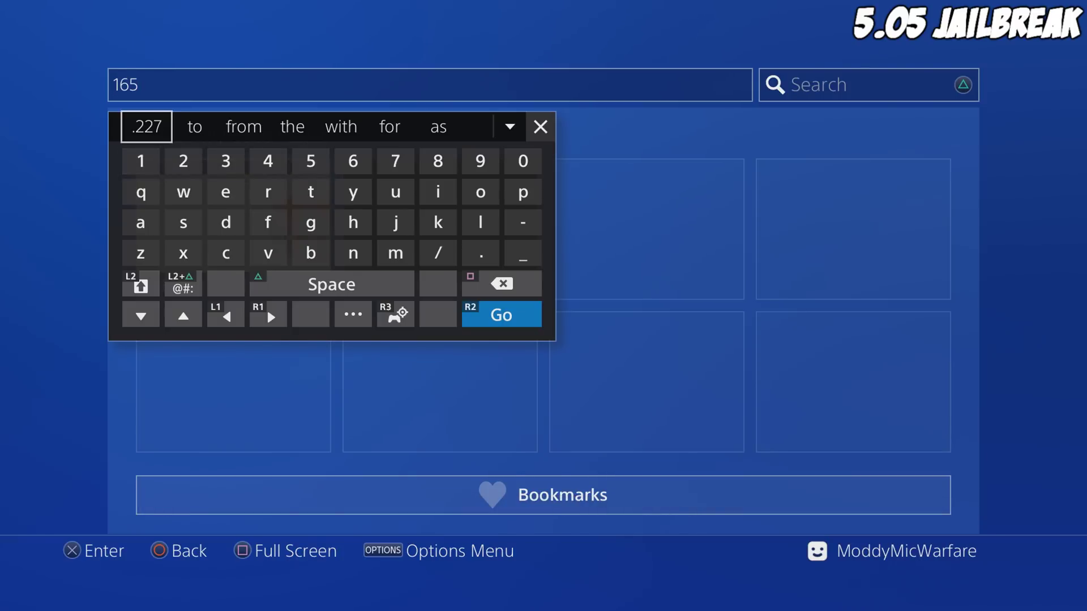
- Complete the browser address as 165.227.83.145 and load the exploit host site
key("Return")
key("Return")
key("Return")
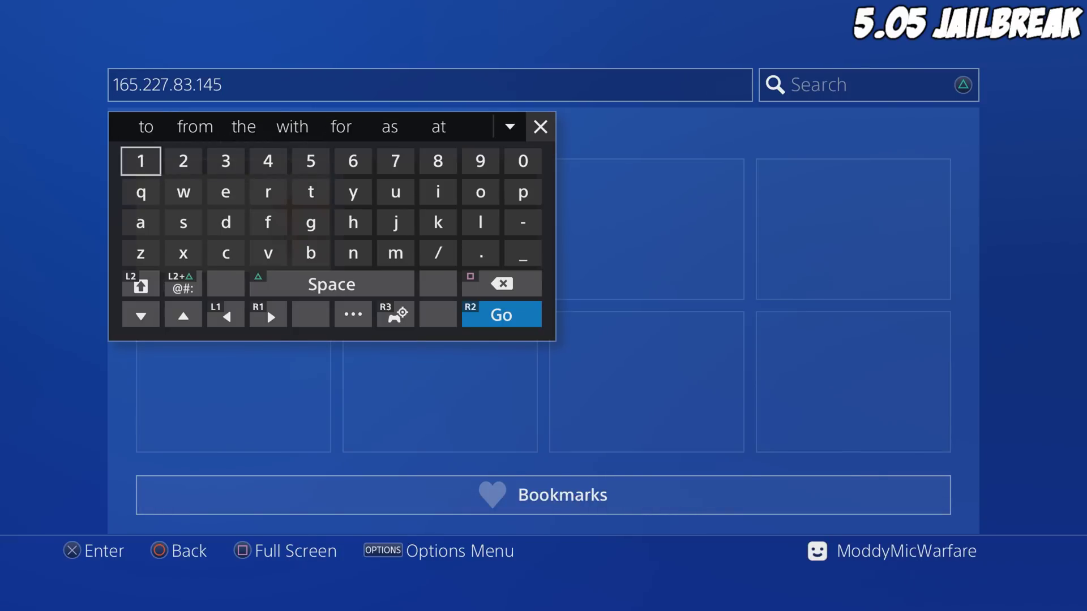
key("Right")
key("Right")
key("Right")
key("Right")
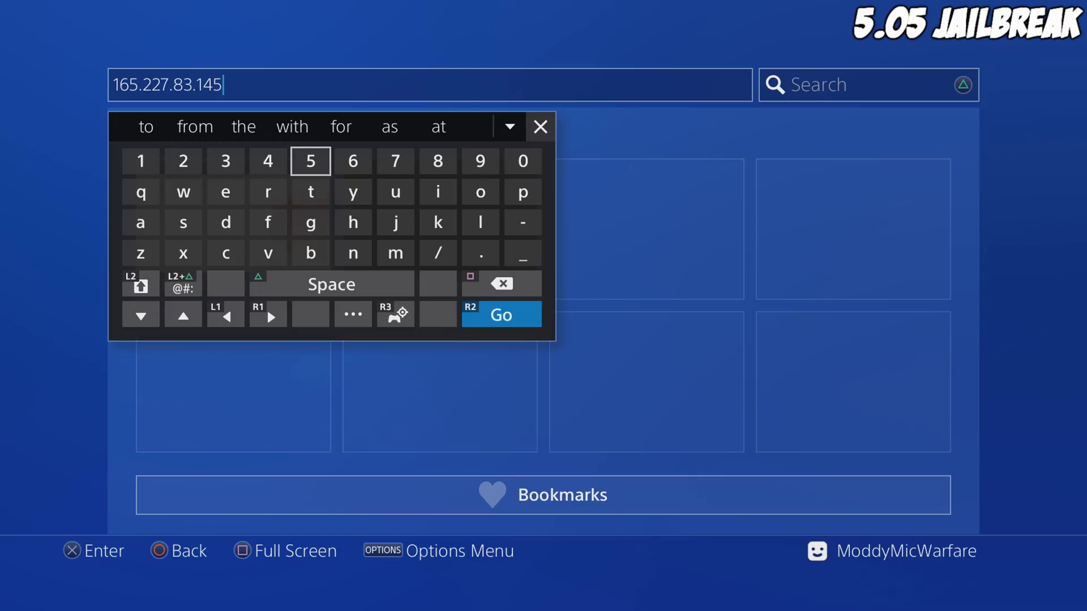
key("Return")
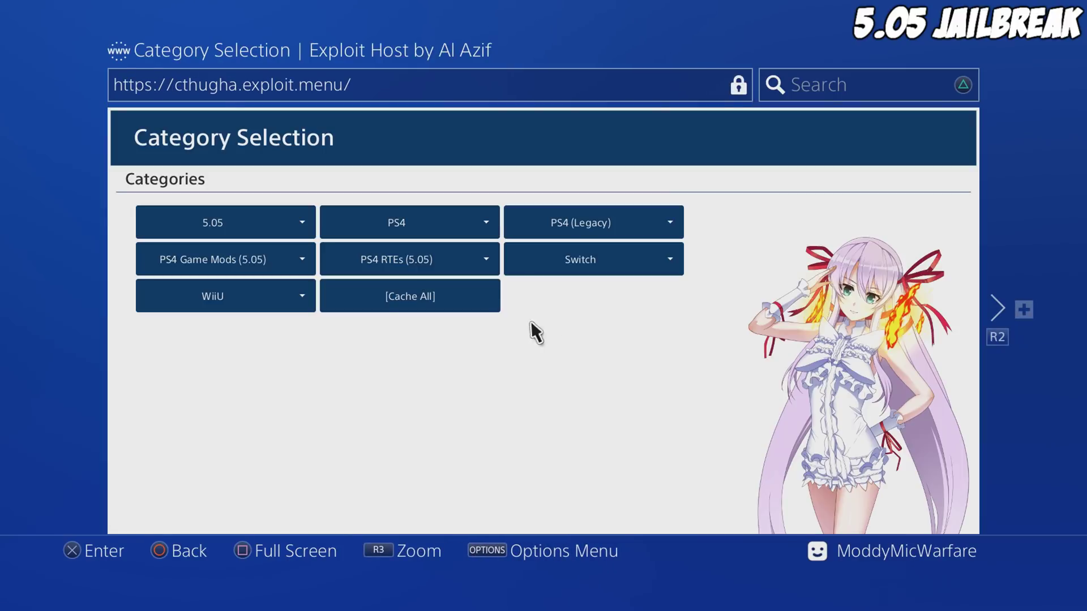
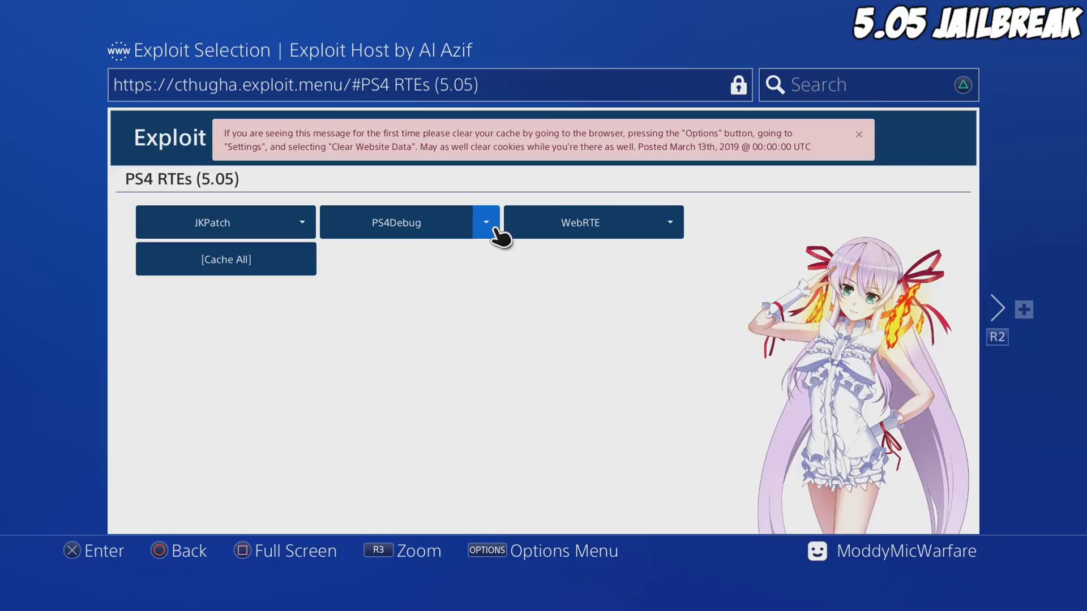
- Review the PS4Debug payload's About details on the exploit host and the ps4debug 1.1 and 1.0 releases on GitHub
left_click(488, 231)
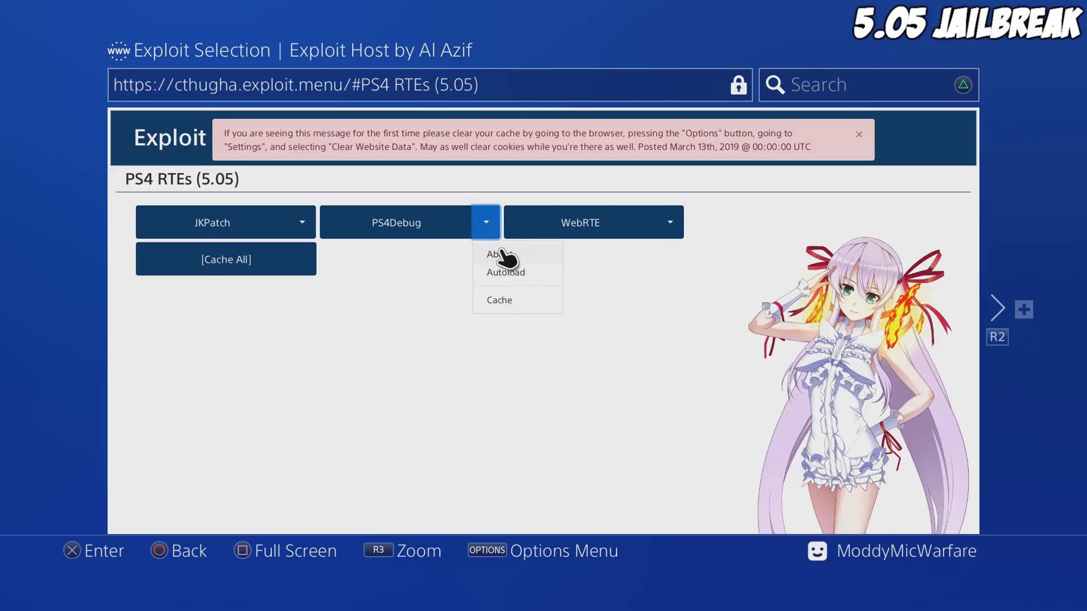
left_click(502, 254)
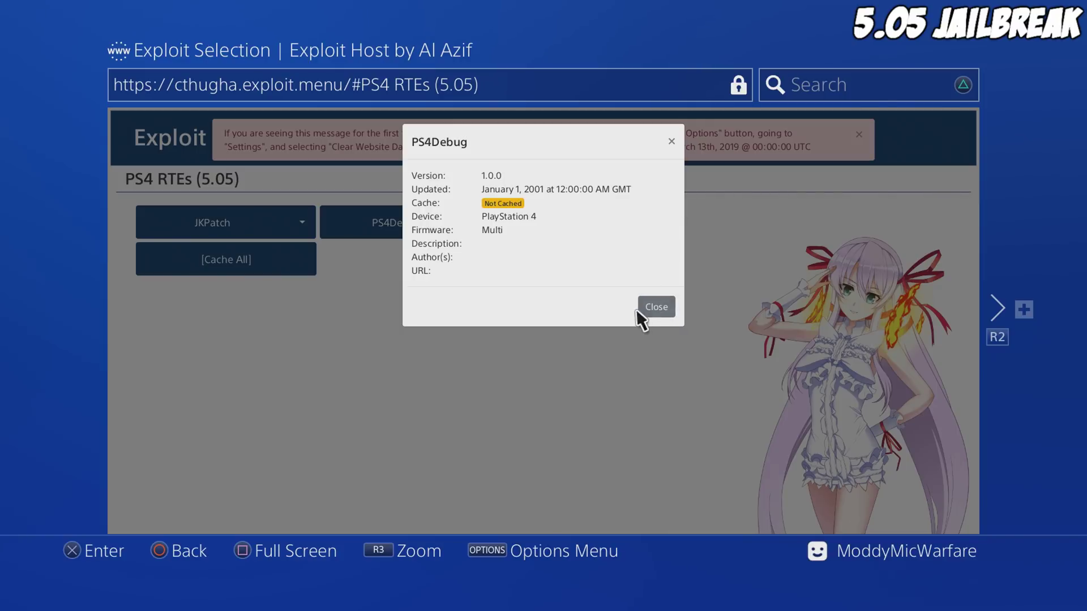
left_click(666, 308)
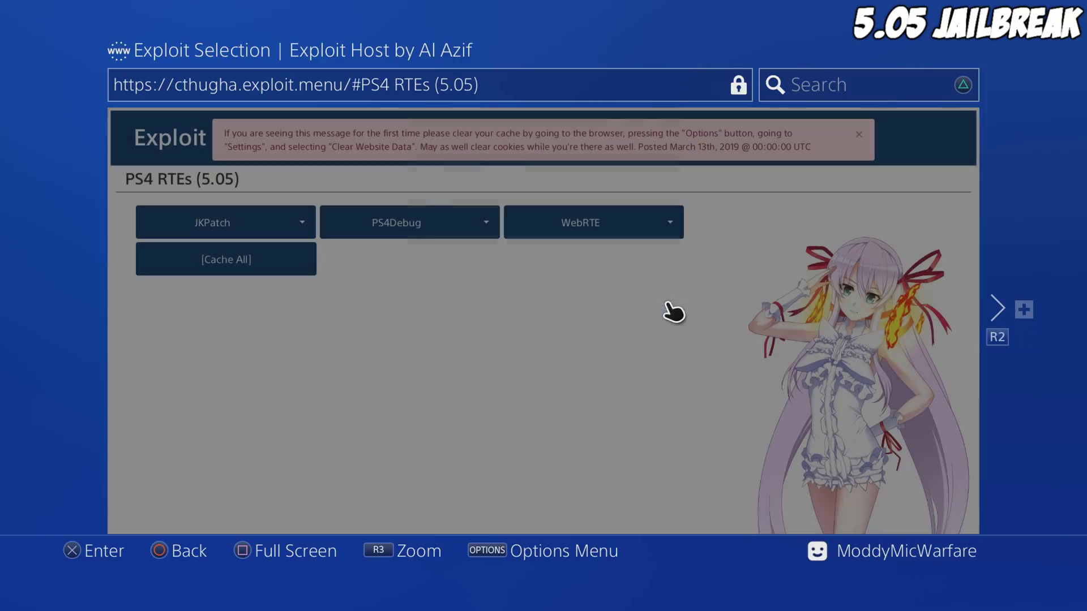
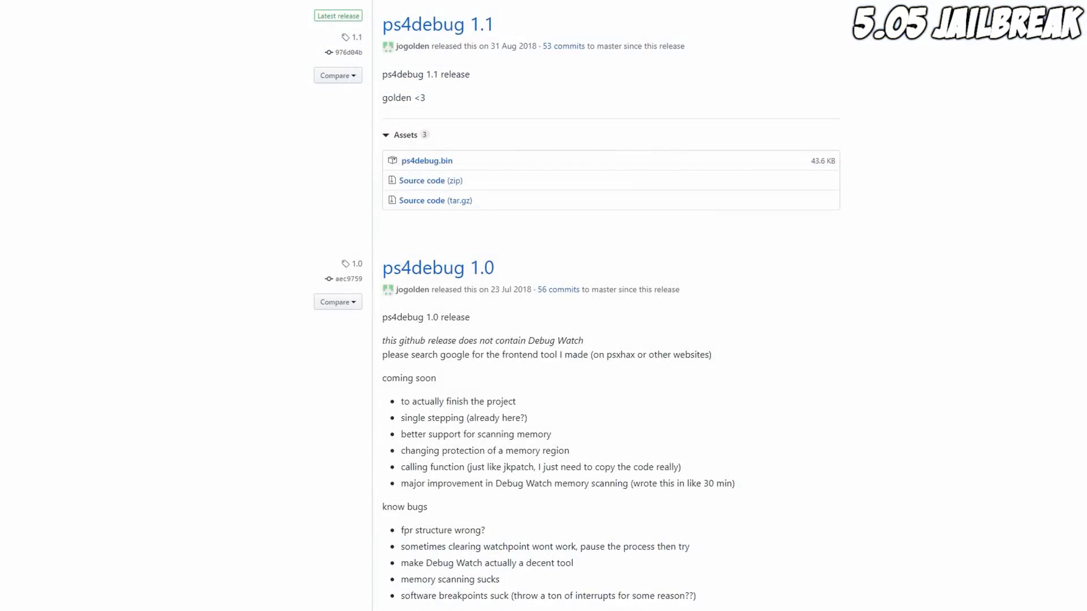
scroll(576, 305, "down", 4)
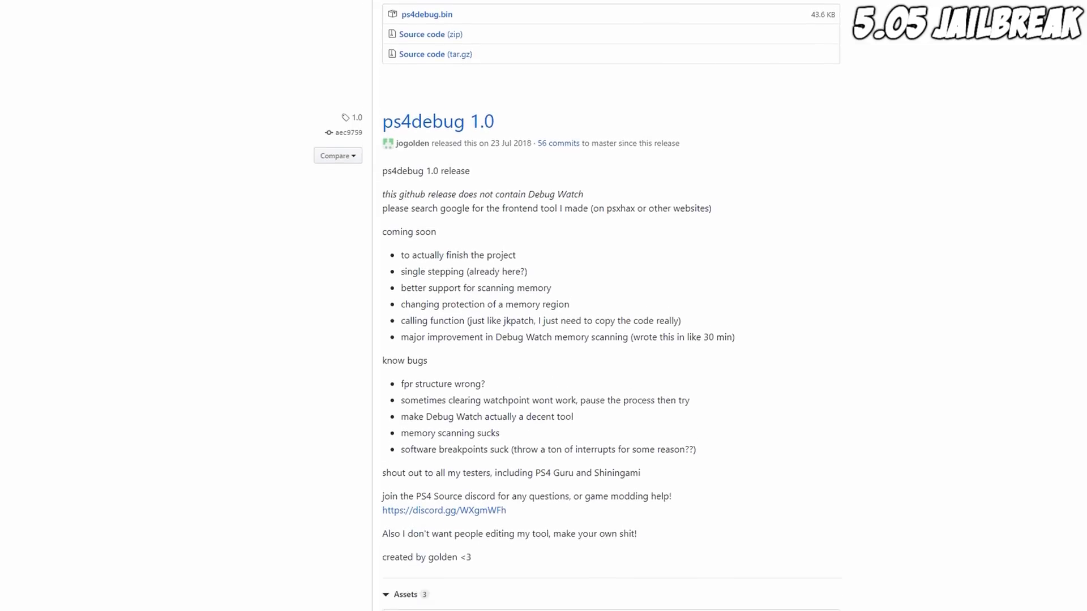
scroll(577, 306, "down", 2)
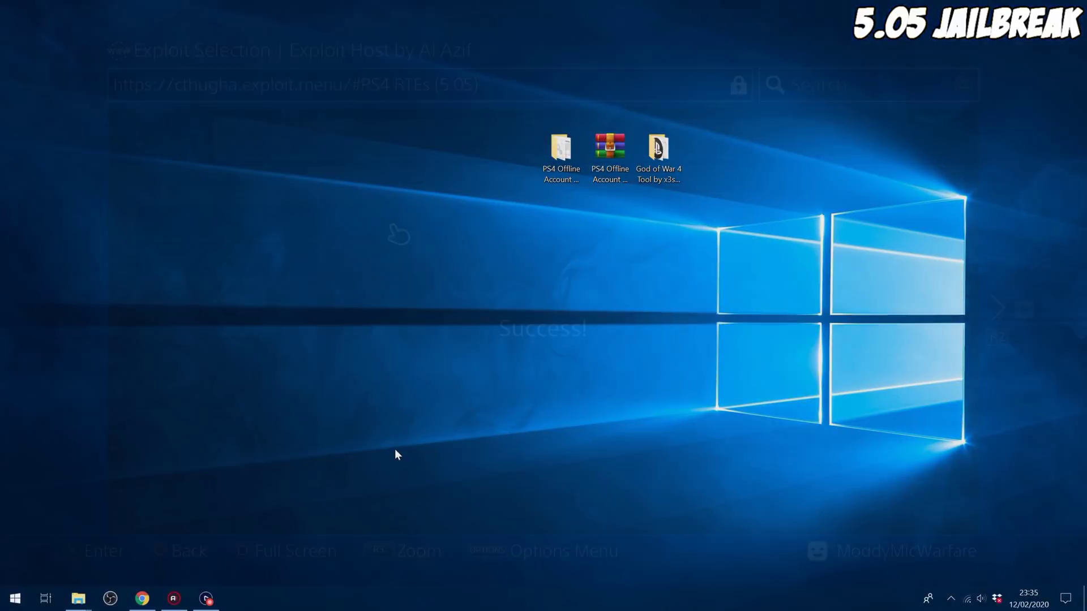
- On the PC, launch PS4OfflineAccountActivator.exe from the PS4 Offline Account Activator folder and minimise the folder window
double_click(561, 150)
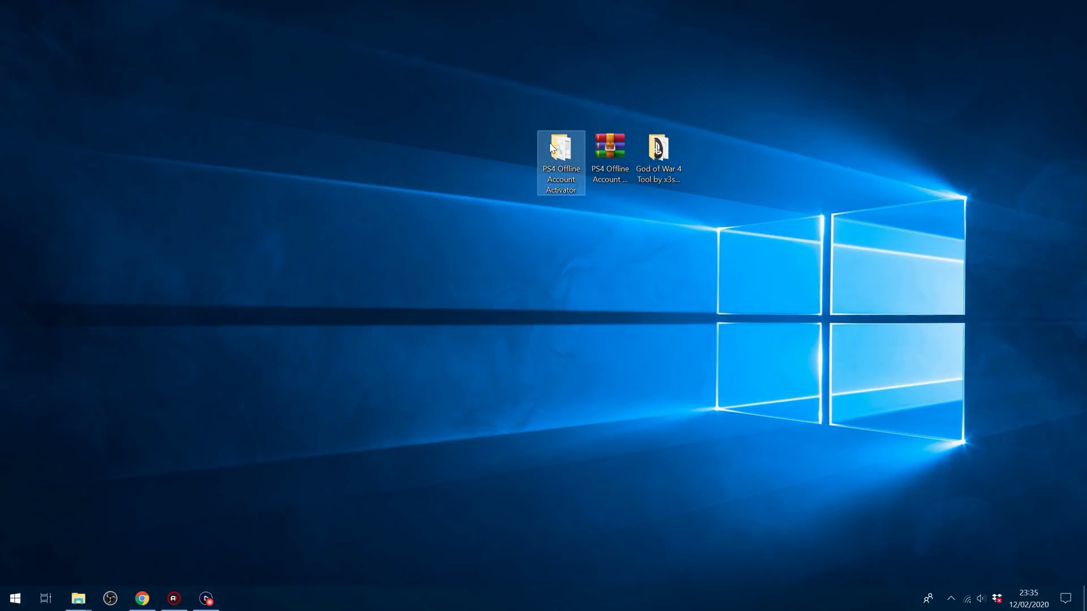
double_click(402, 270)
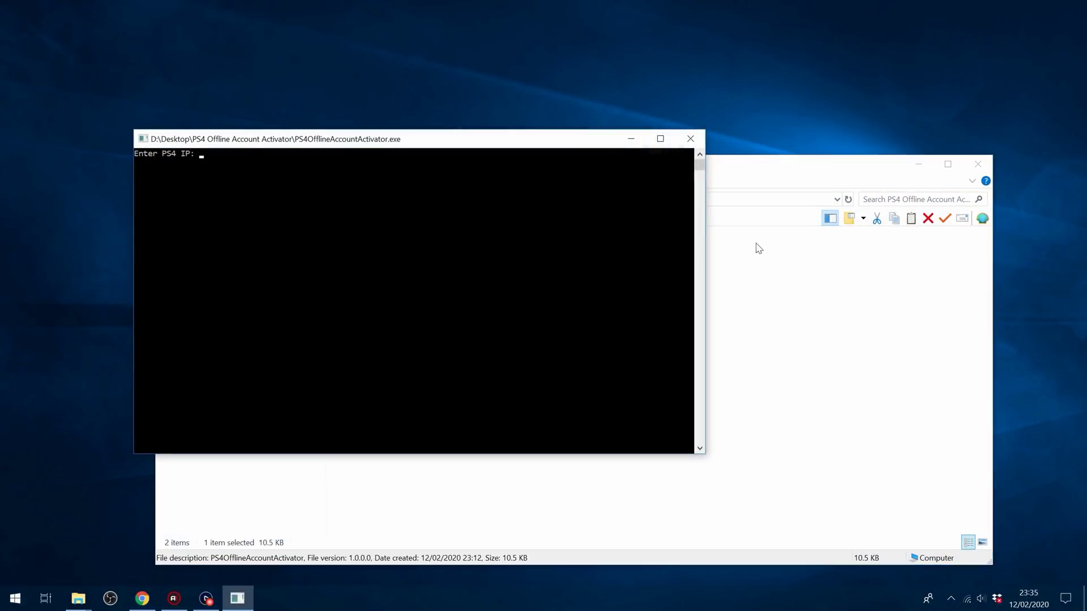
left_click(918, 164)
left_click_drag(466, 145, 522, 228)
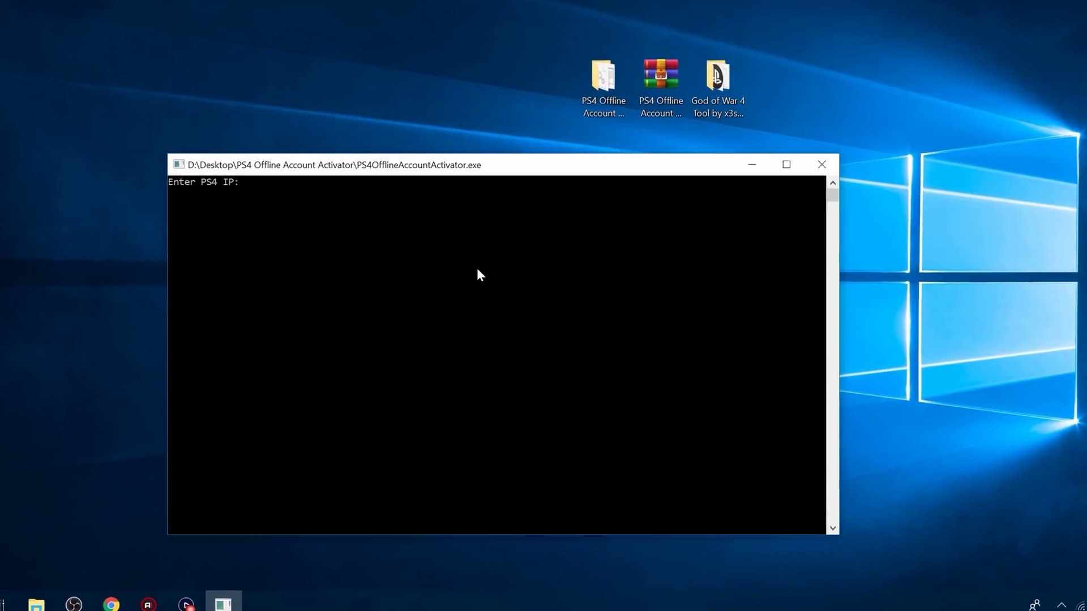
- Connect the activator to the PS4 at IP 192.168.137.212 and select user number 3
type("192")
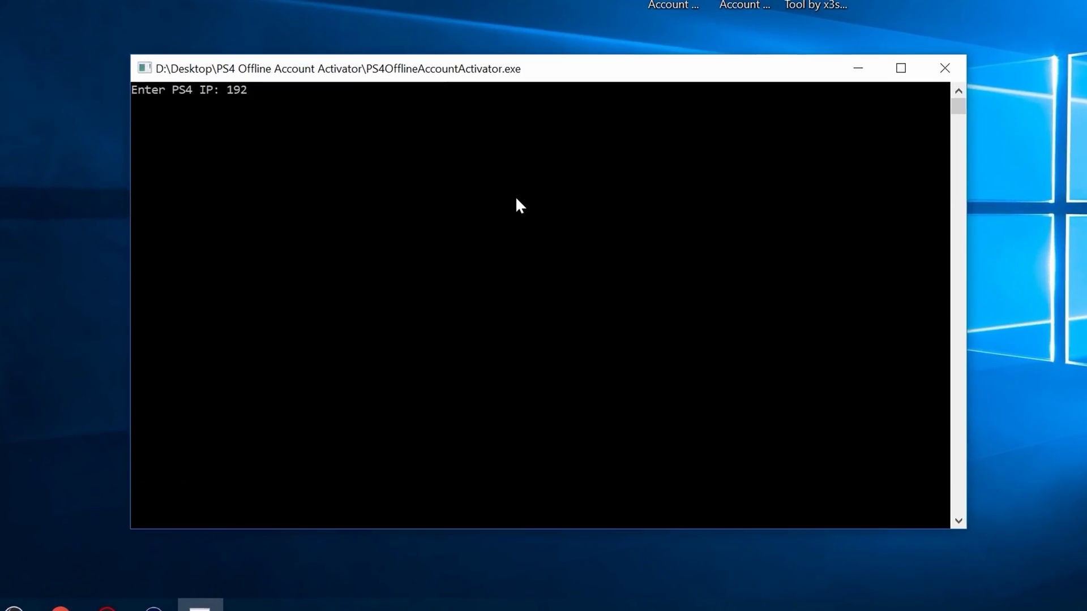
type(".168.137.212")
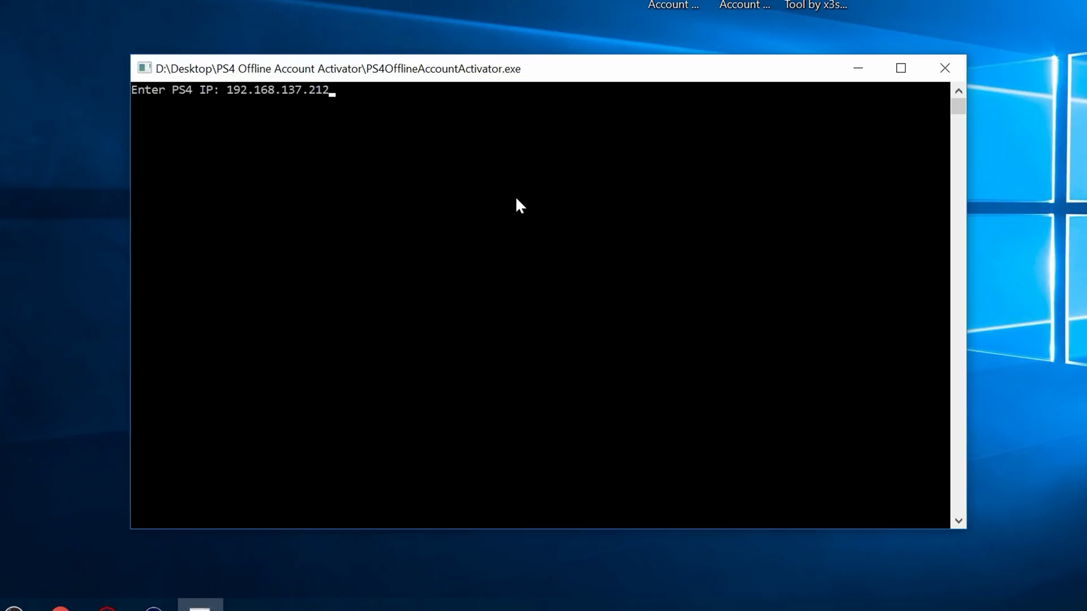
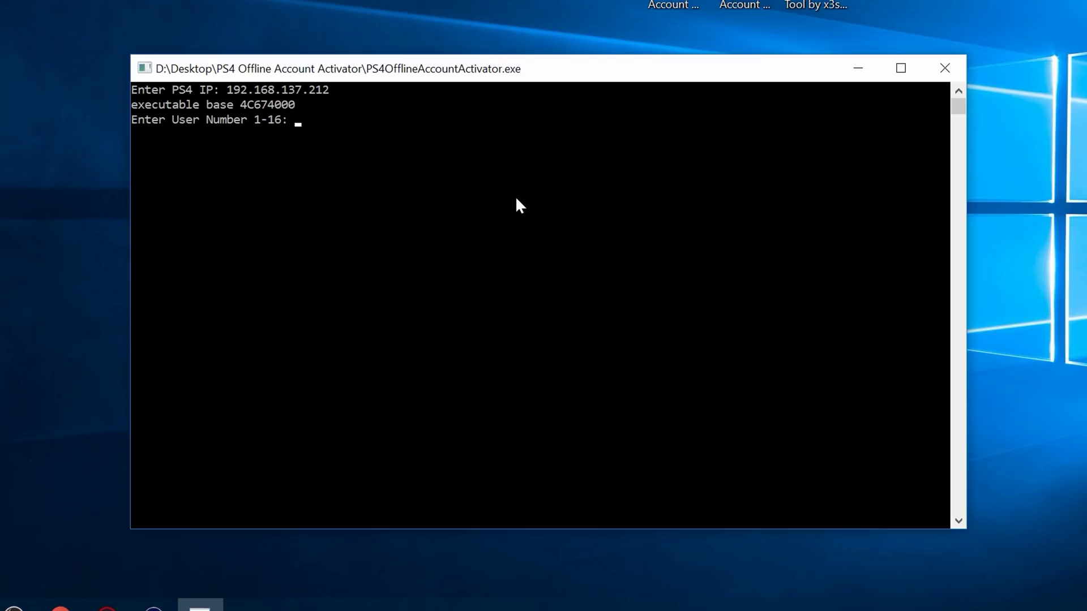
type("3")
key("Return")
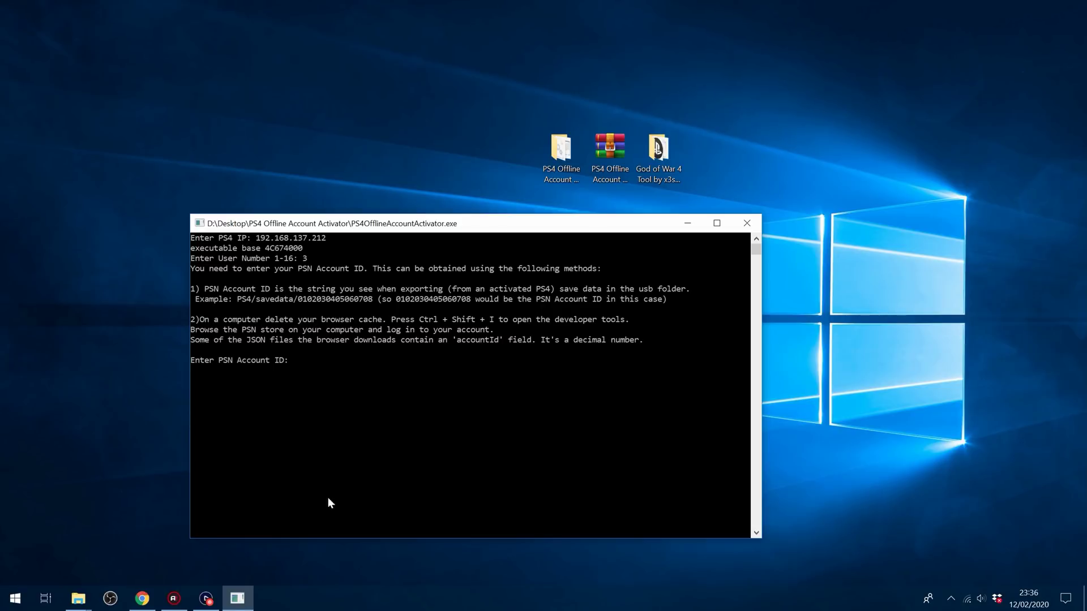
- Copy the account ID folder name from SAVEDATA on the USB drive, submit it as the PSN Account ID, and finish the activator
left_click(81, 602)
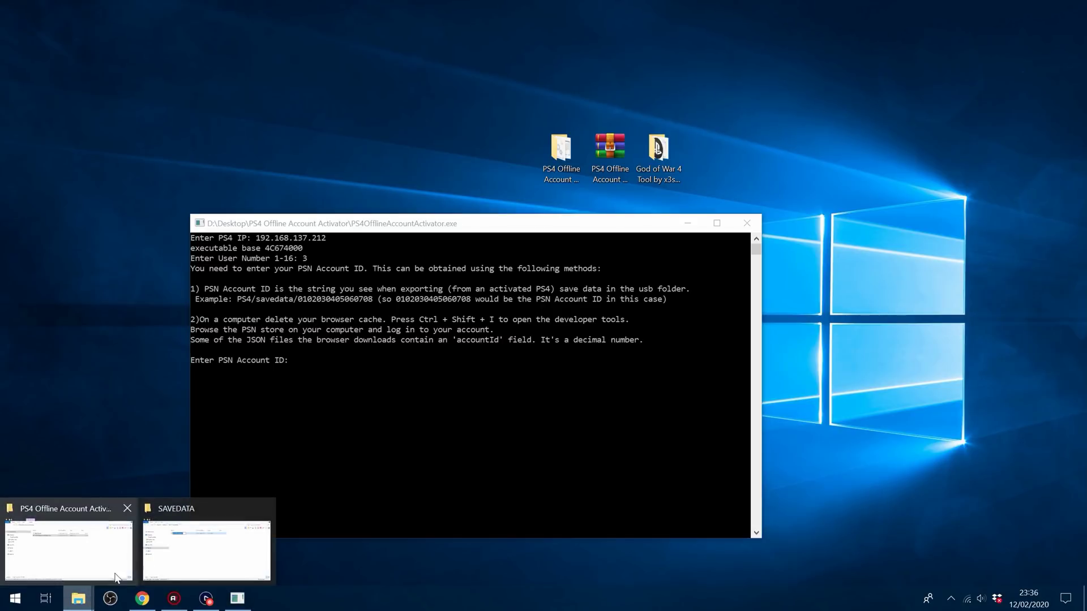
left_click(207, 550)
key("F2")
key("ctrl+c")
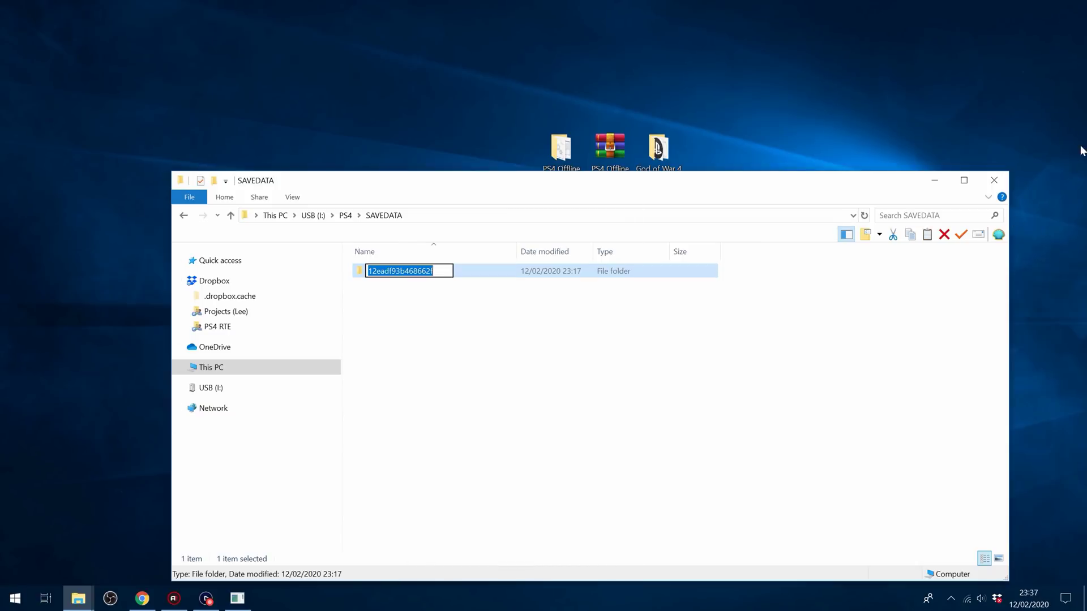
key("alt+Tab")
key("ctrl+v")
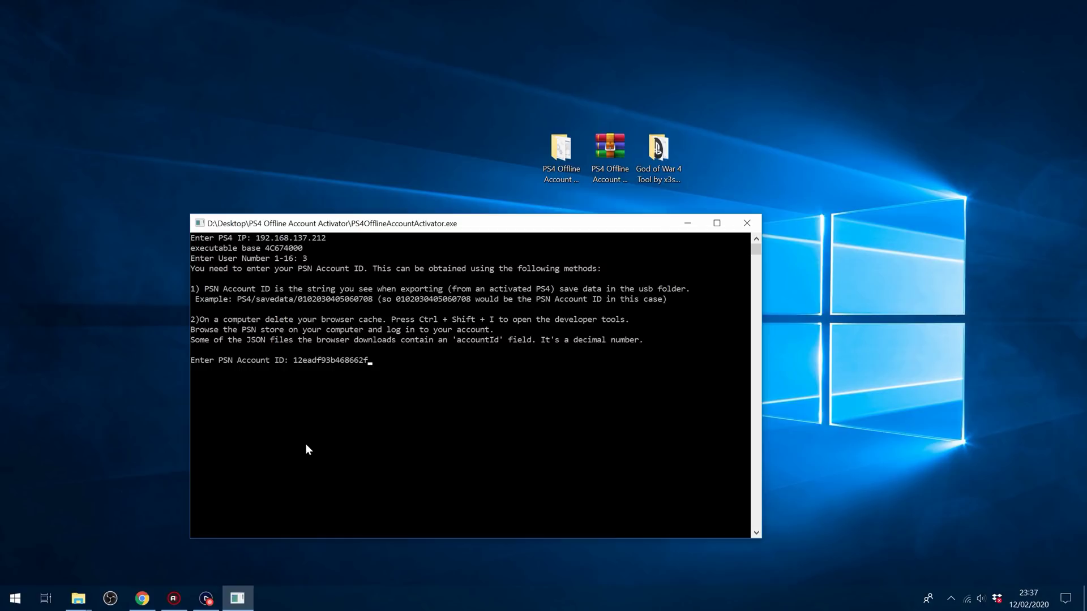
key("Return")
key("Return")
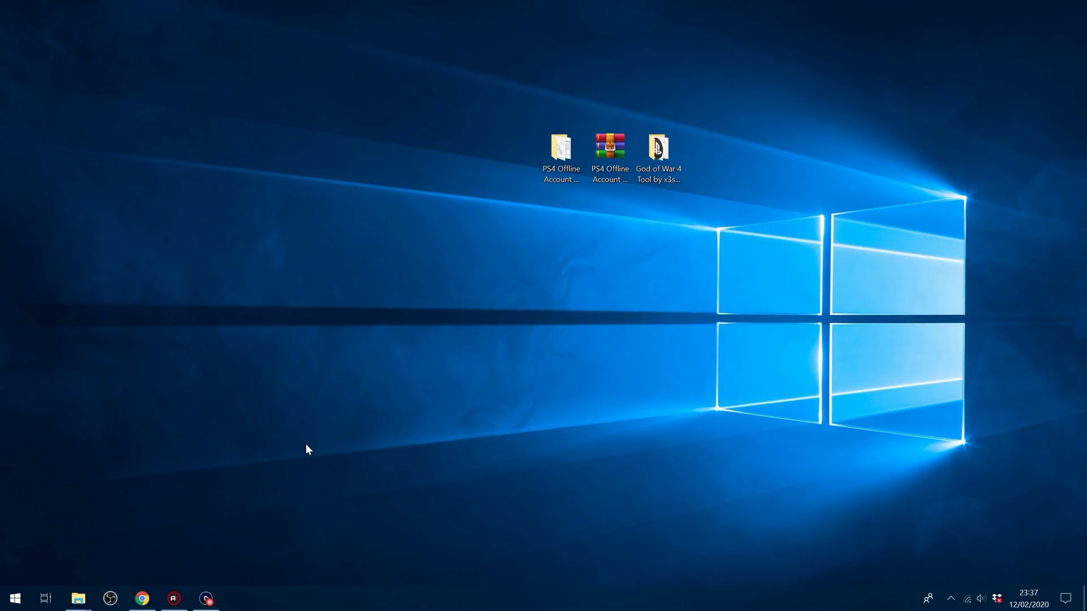
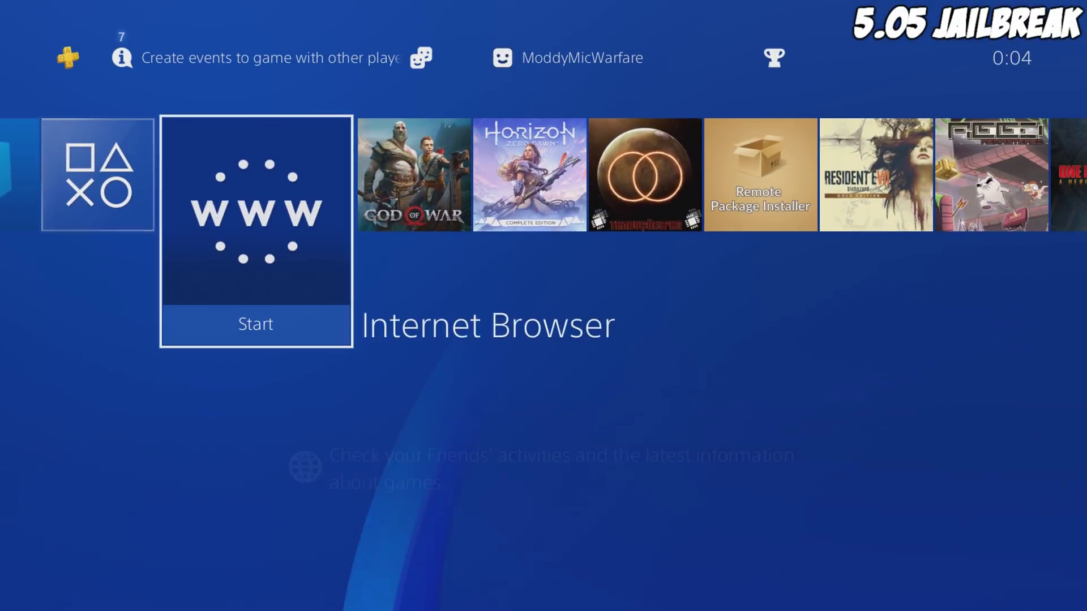
- On the PS4, log out of the current user through the power options
key("super")
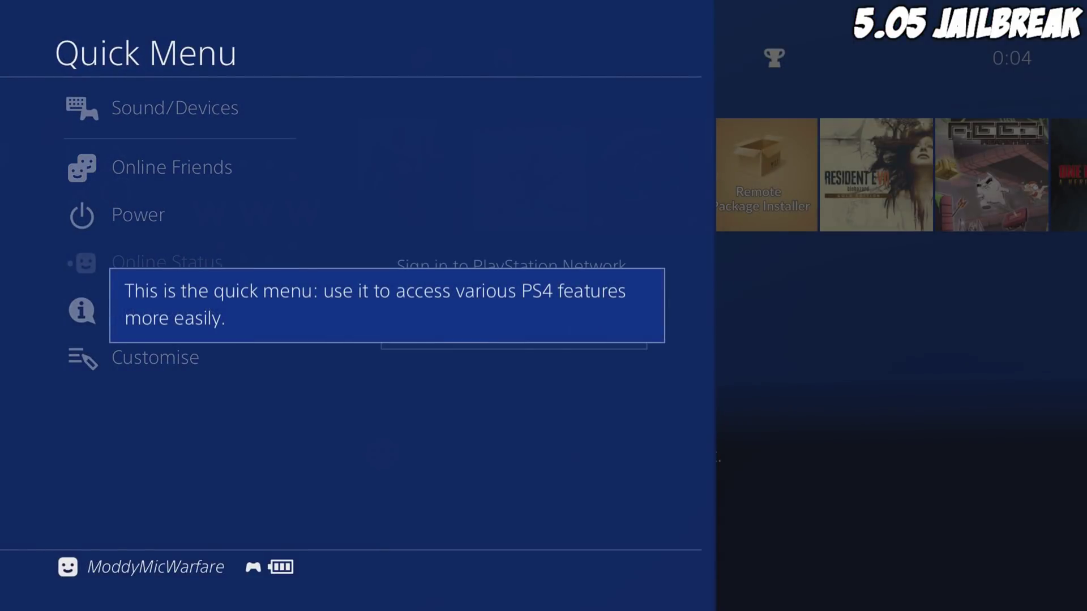
key("Escape")
key("super")
key("Down")
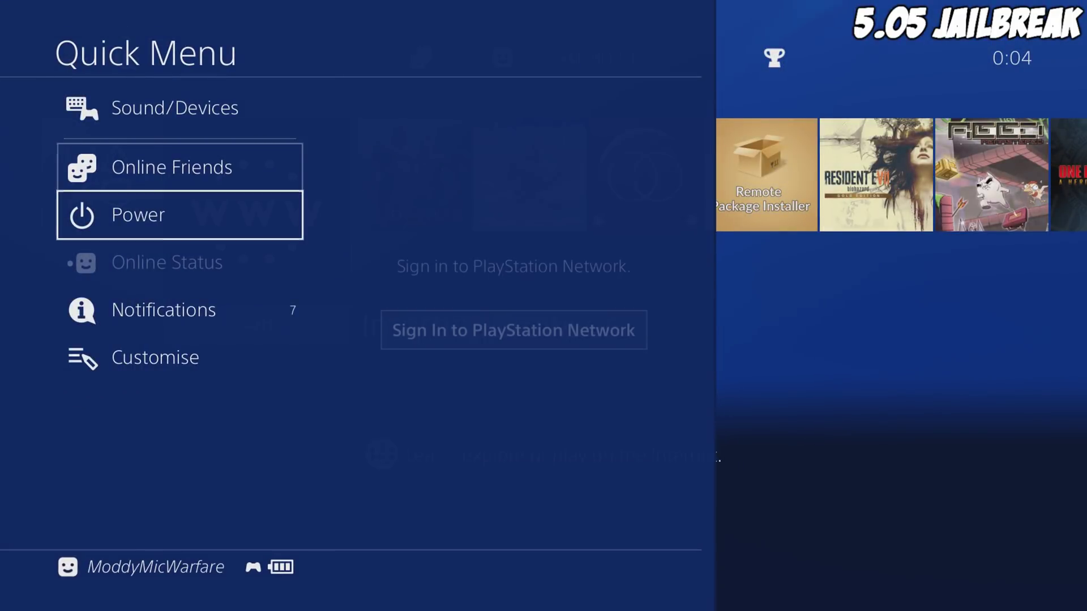
key("Return")
key("Down")
key("Return")
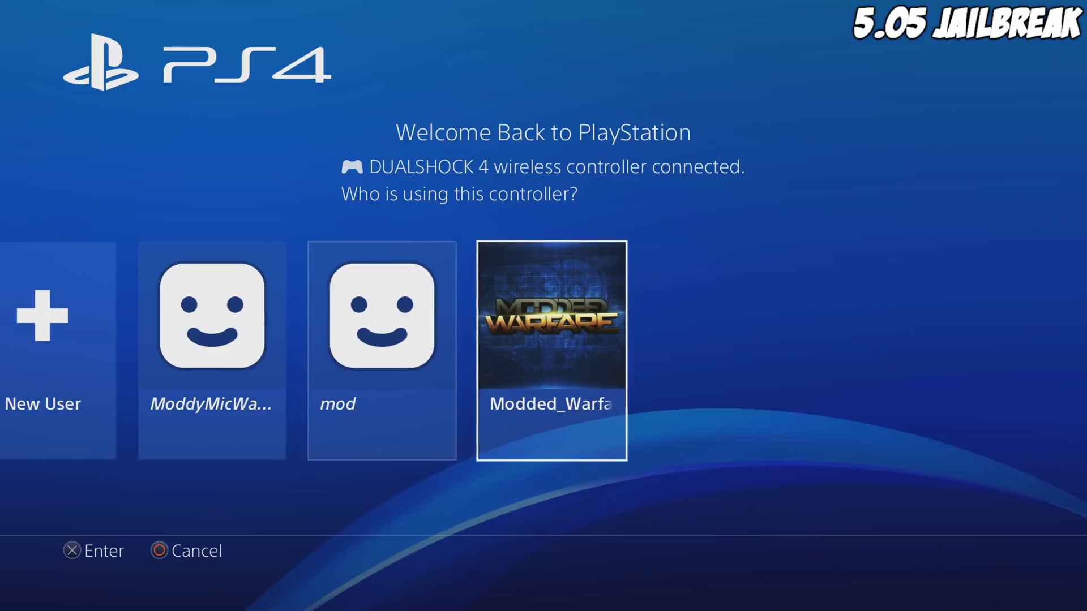
- Check the newly activated user's online-status login options on the user selection screen and log in as that user
key("Left")
key("Left")
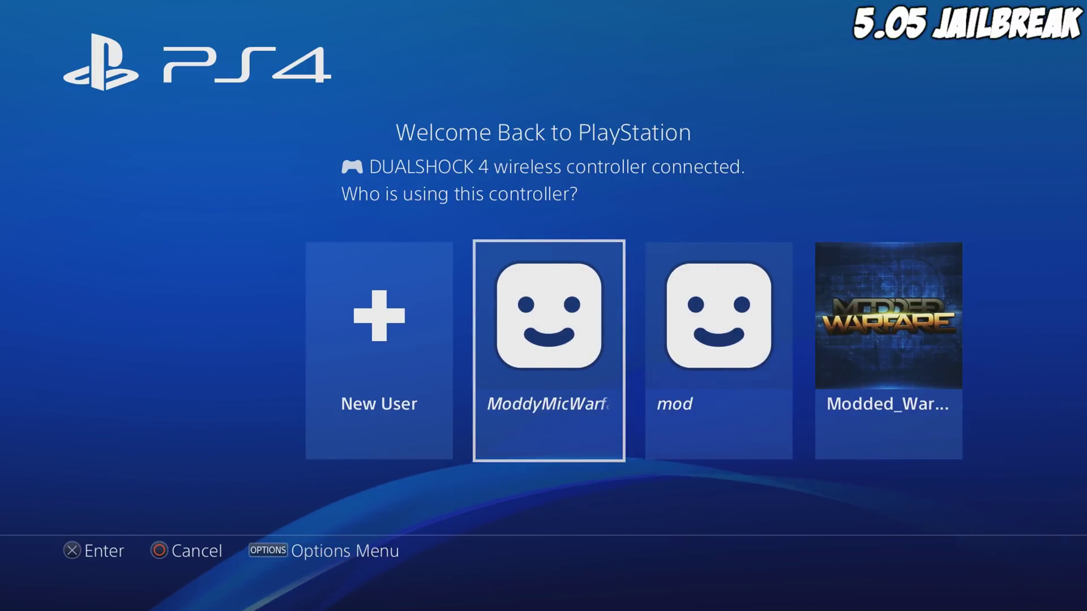
key("Menu")
key("Down")
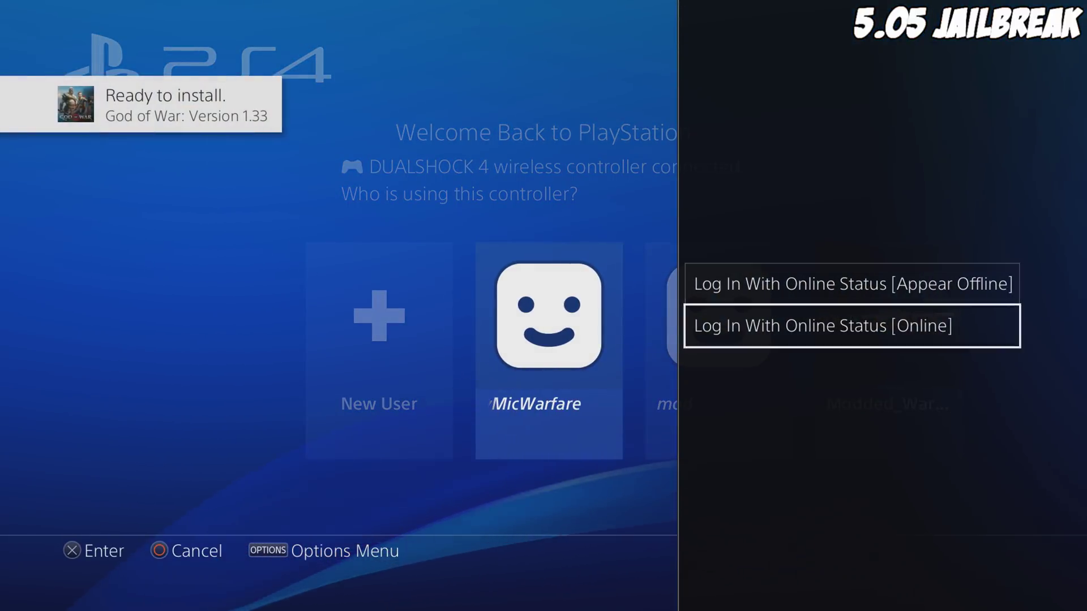
key("Up")
key("Down")
key("Up")
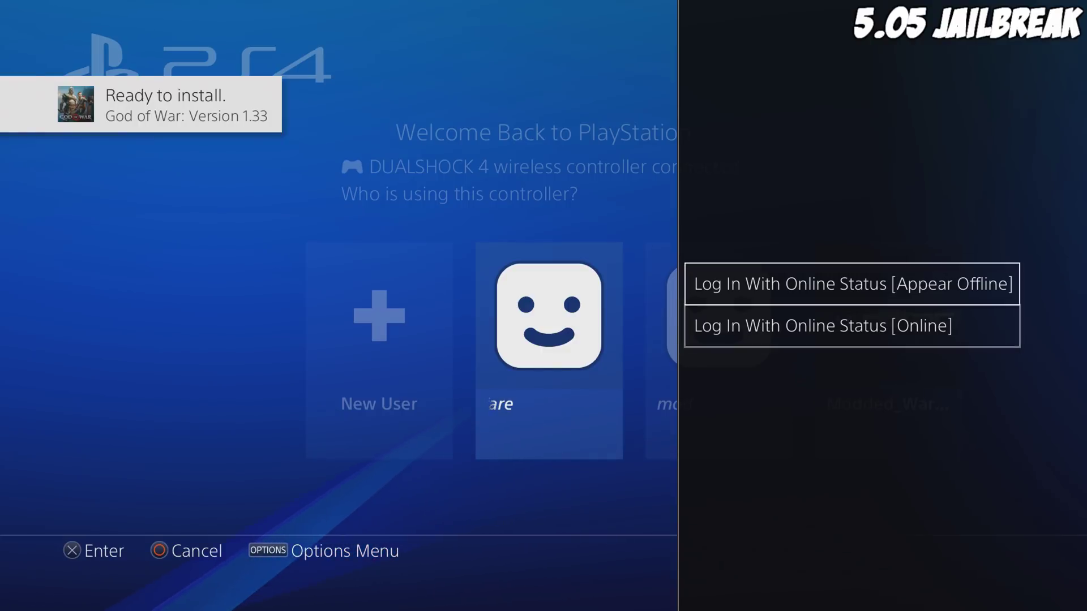
key("Down")
key("Up")
key("Escape")
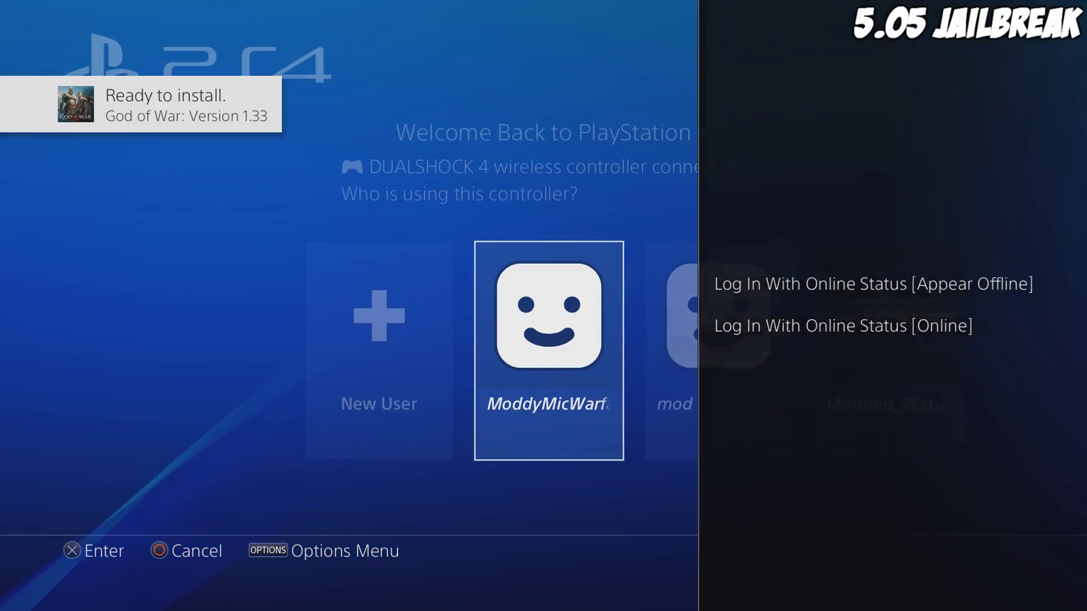
key("Return")
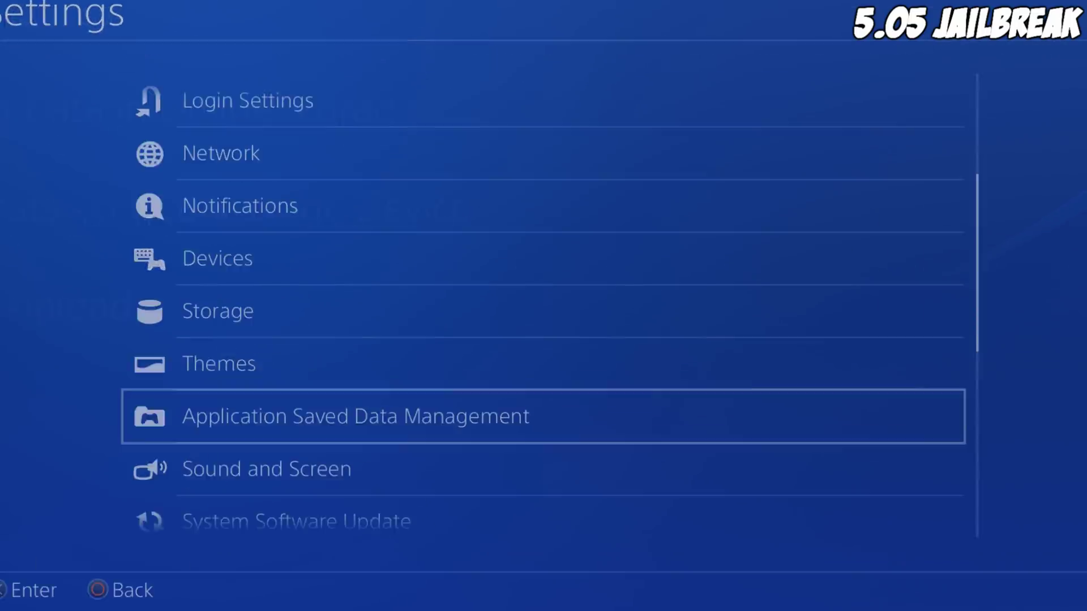
- Leave the PS4 Settings and select God of War on the home screen
key("Escape")
key("Down")
key("Left")
key("Left")
key("Left")
key("Left")
key("Left")
key("Left")
key("Left")
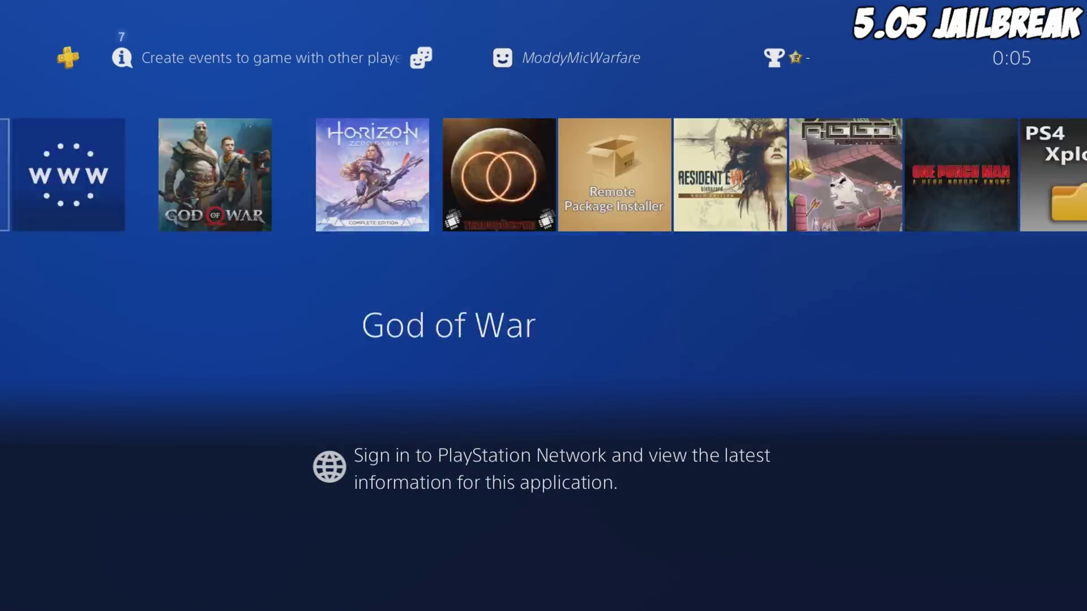
key("Left")
key("Left")
key("Right")
key("Right")
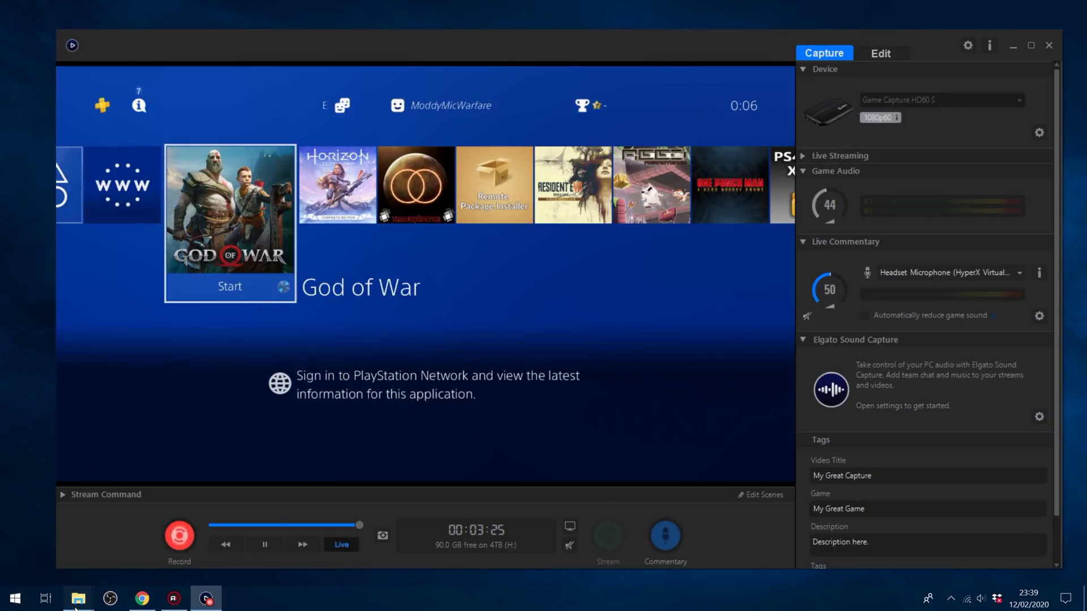
- On the PC, permanently delete the PS4 folder from USB (I:) and close the folder window
mouse_move(77, 604)
left_click(221, 535)
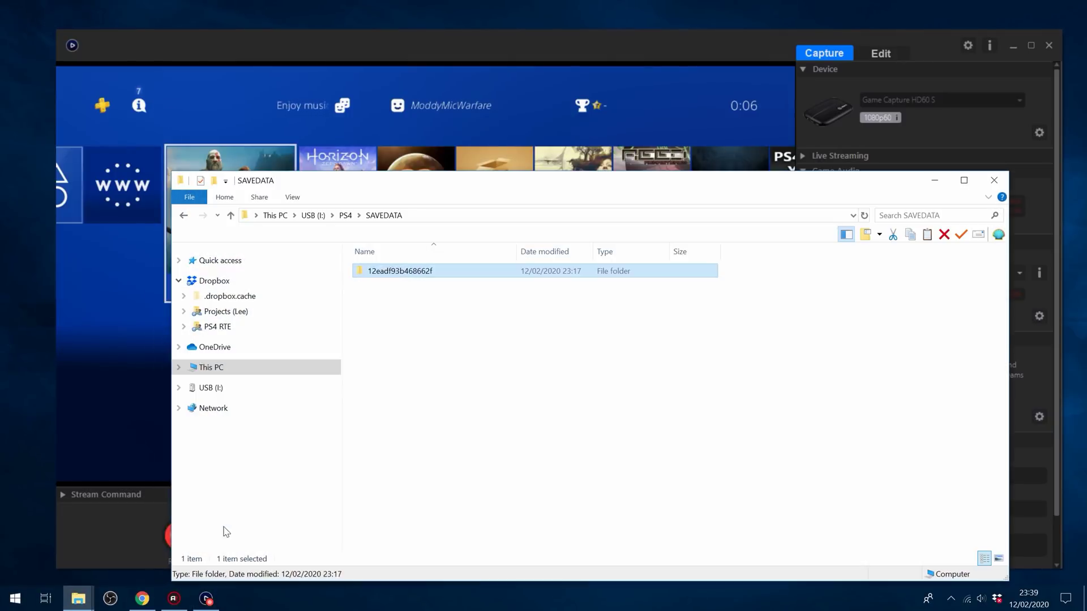
left_click(320, 218)
key("Delete")
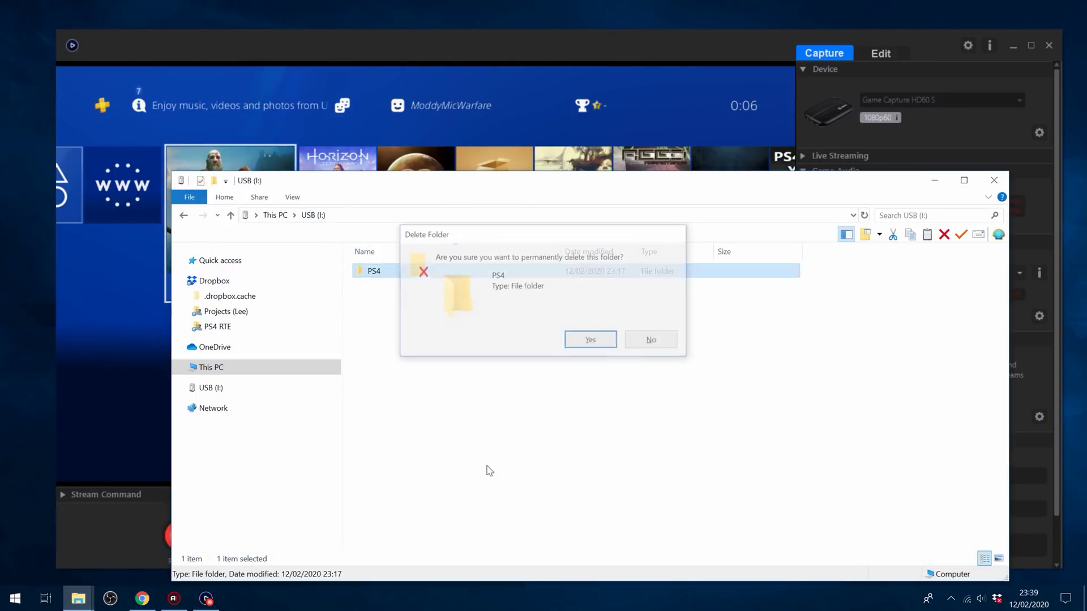
key("Return")
left_click(994, 186)
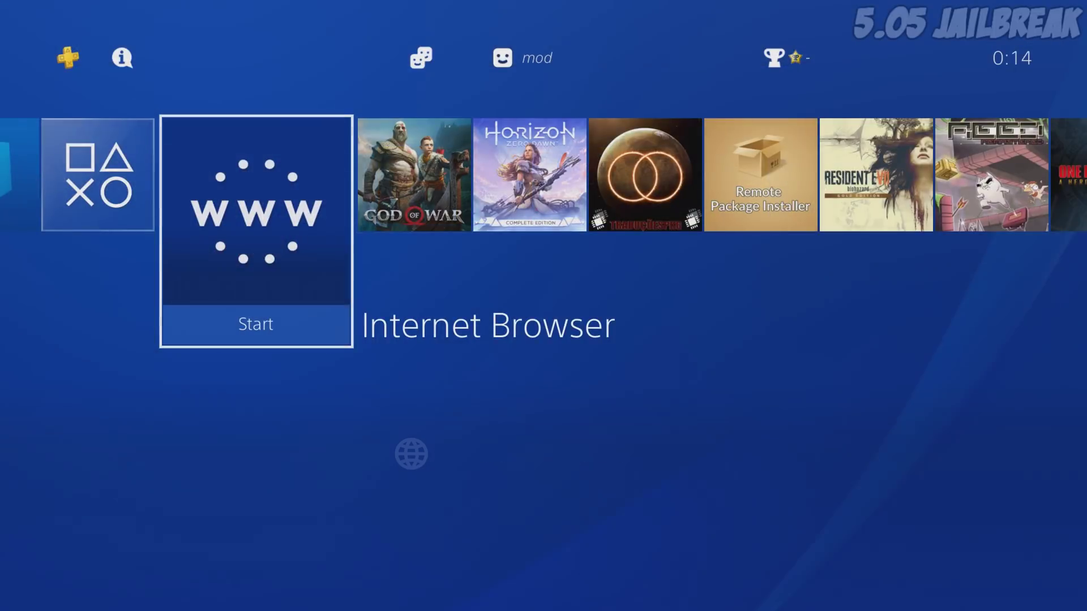
- On the PS4, compare the God of War and browser tiles, then open the Internet Browser on the exploit host
key("Right")
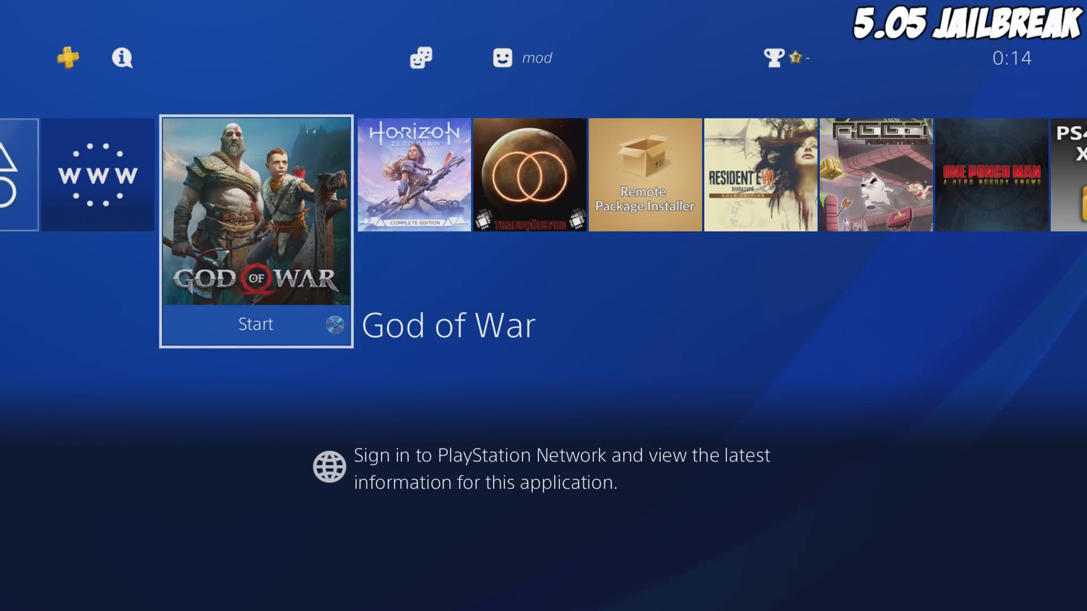
key("Left")
key("Right")
key("Left")
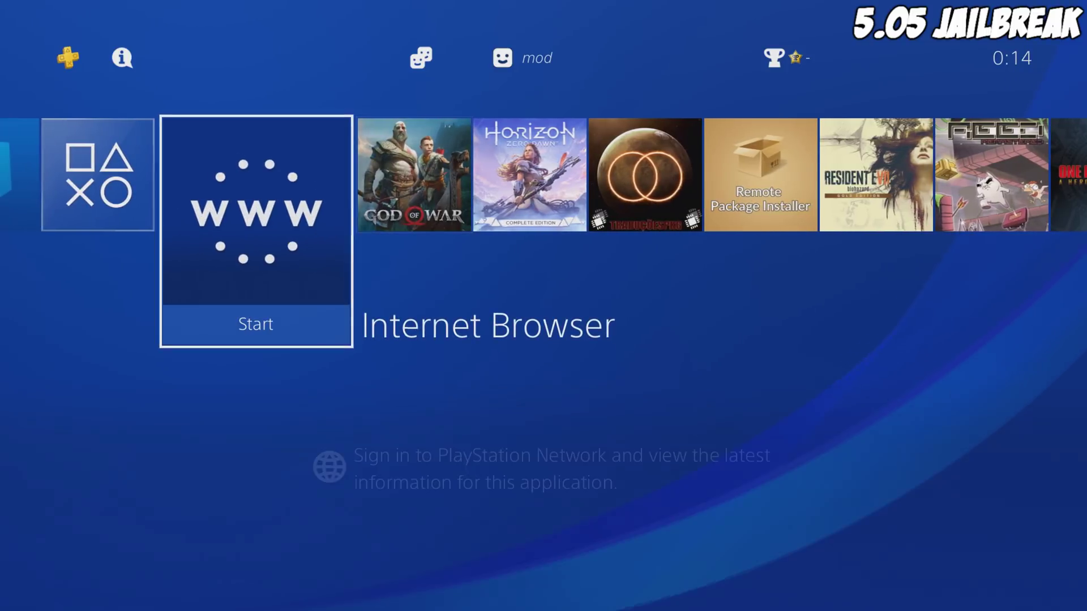
key("Return")
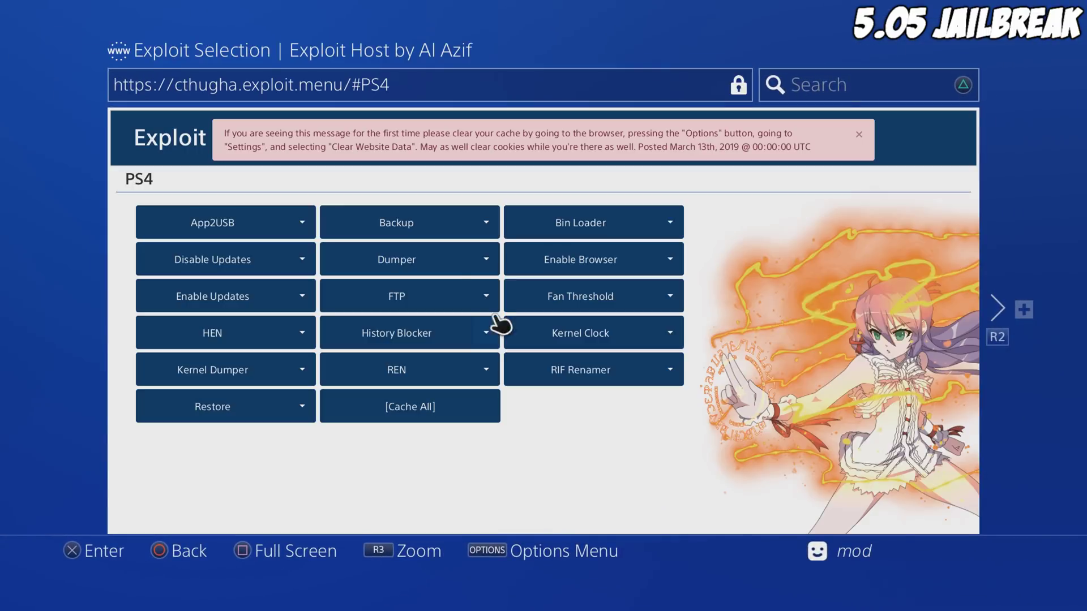
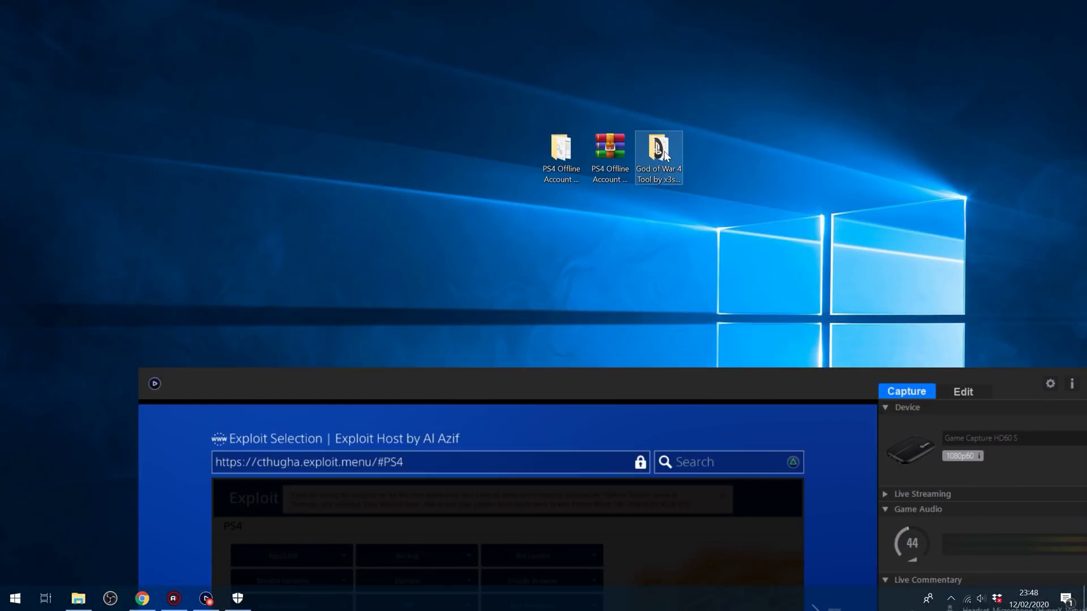
- On the PC, launch God of War 4.exe from the God of War 4 Tool folder, minimise the folder and reposition the tool window
double_click(666, 156)
left_click(378, 242)
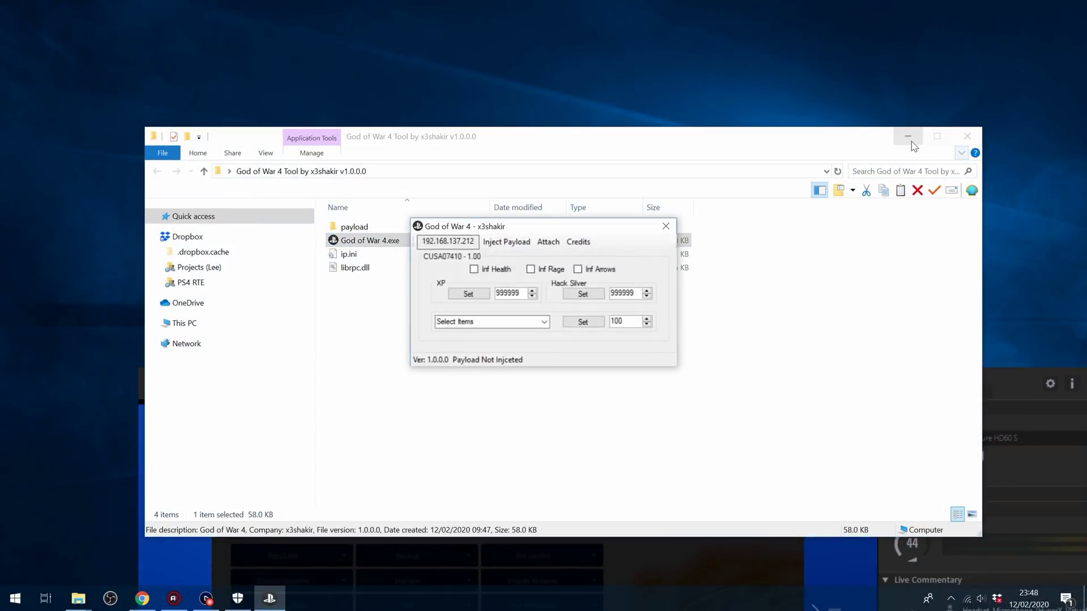
left_click(906, 136)
left_click_drag(592, 229, 396, 148)
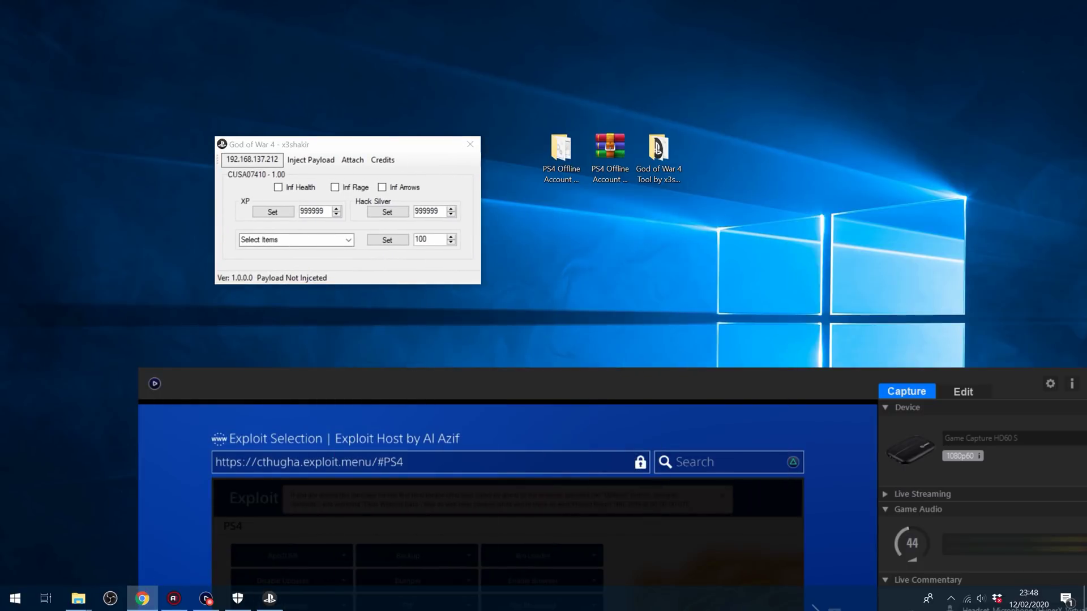
- Review the supported games on the PS4 Trainer website in Chrome and minimise the browser
left_click(142, 598)
left_click(749, 114)
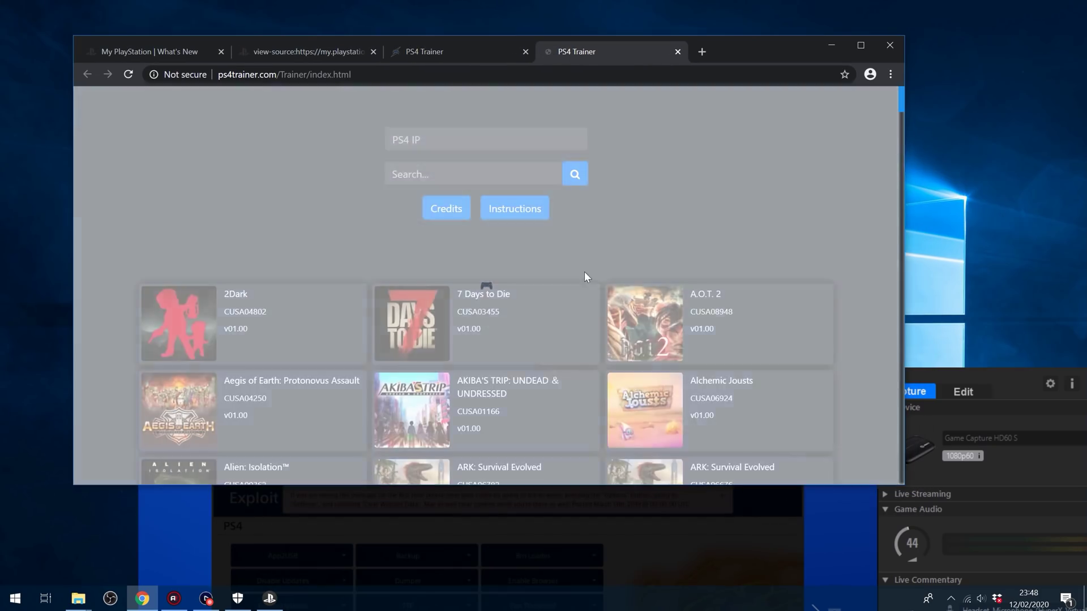
left_click_drag(900, 107, 837, 56)
left_click(831, 46)
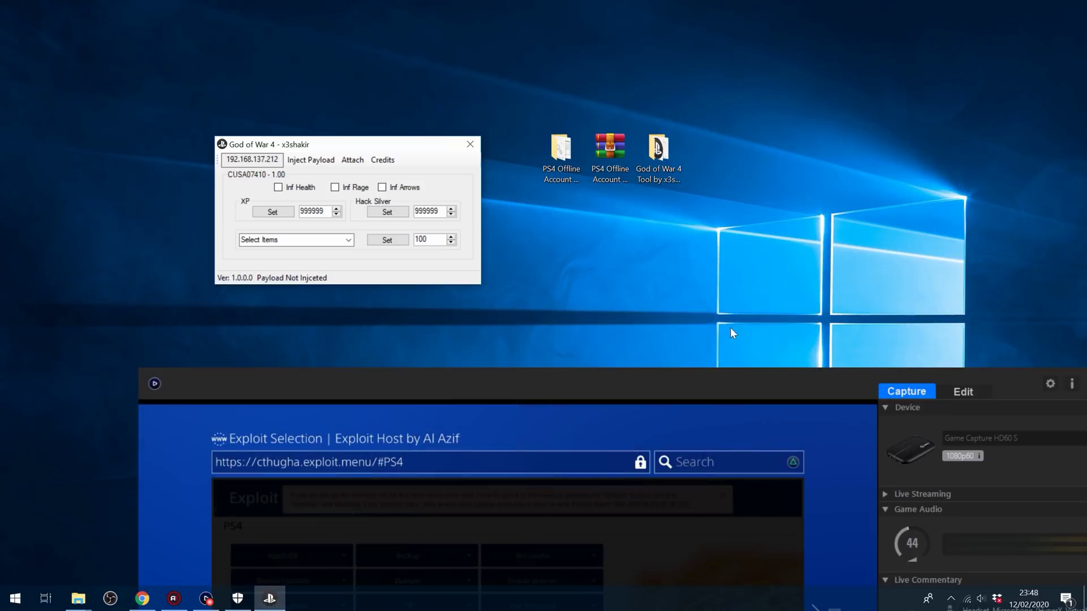
- Inject the God of War tool's payload into the PS4 and arrange the tool and capture windows to show the console
left_click_drag(602, 379, 607, 365)
left_click_drag(342, 149, 308, 154)
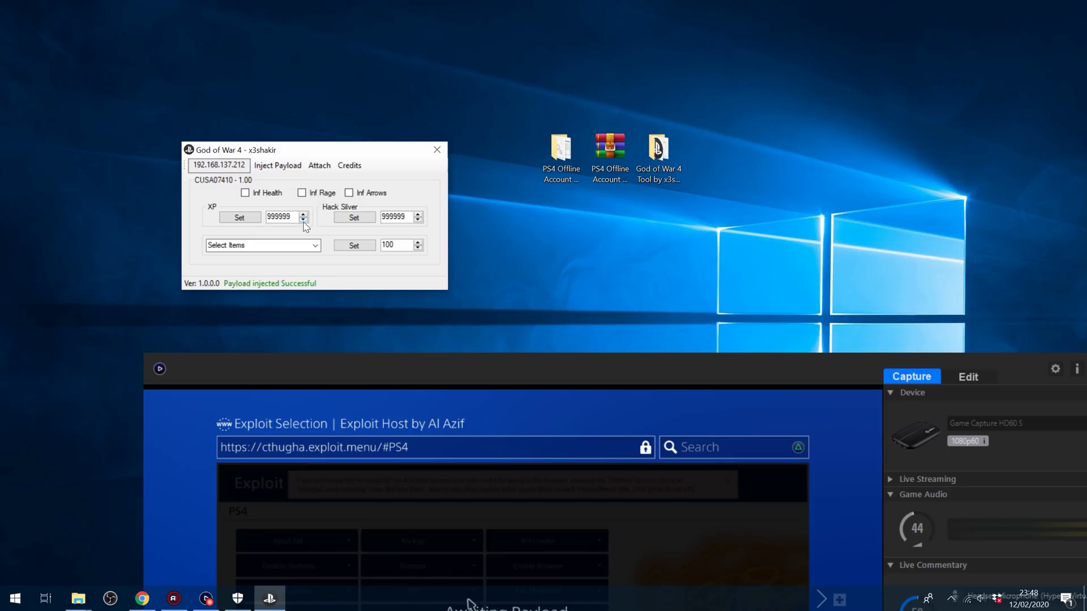
left_click_drag(340, 150, 288, 98)
left_click_drag(484, 373, 476, 153)
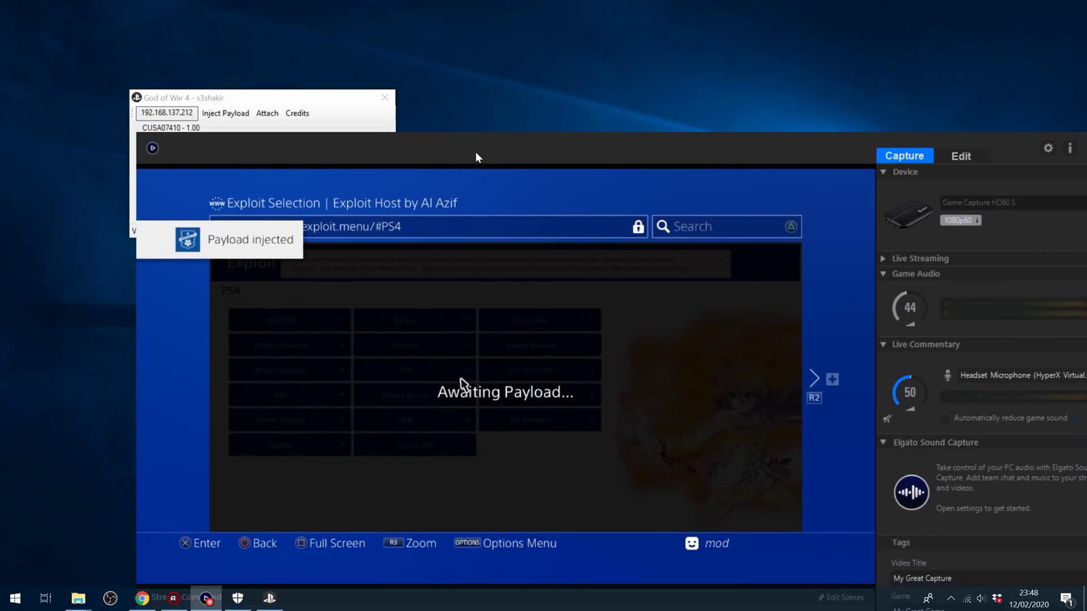
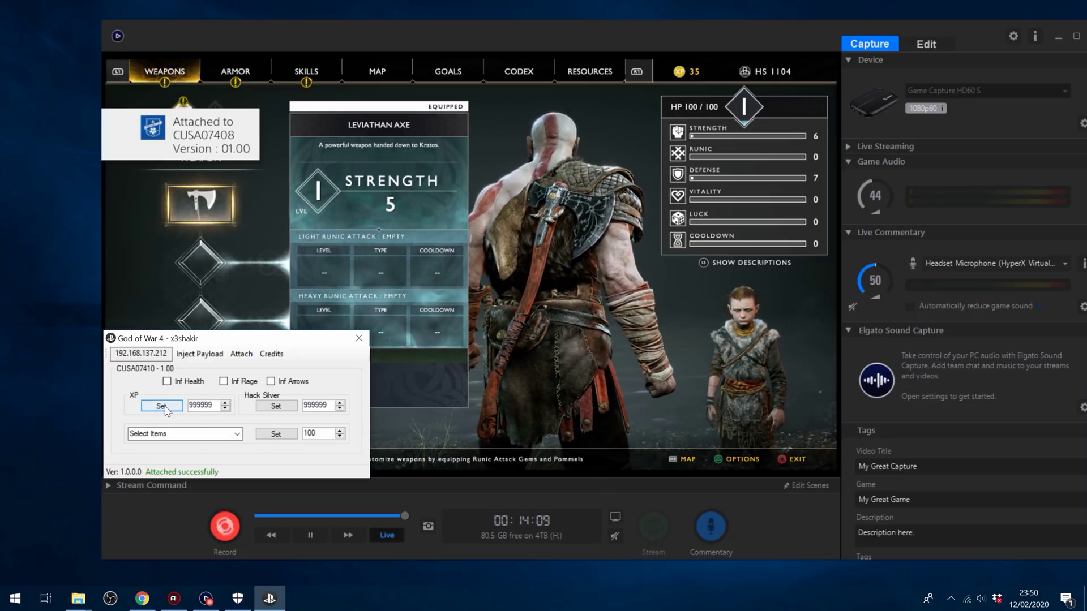
- Apply 999999 Hack Silver to the running God of War game
left_click(286, 408)
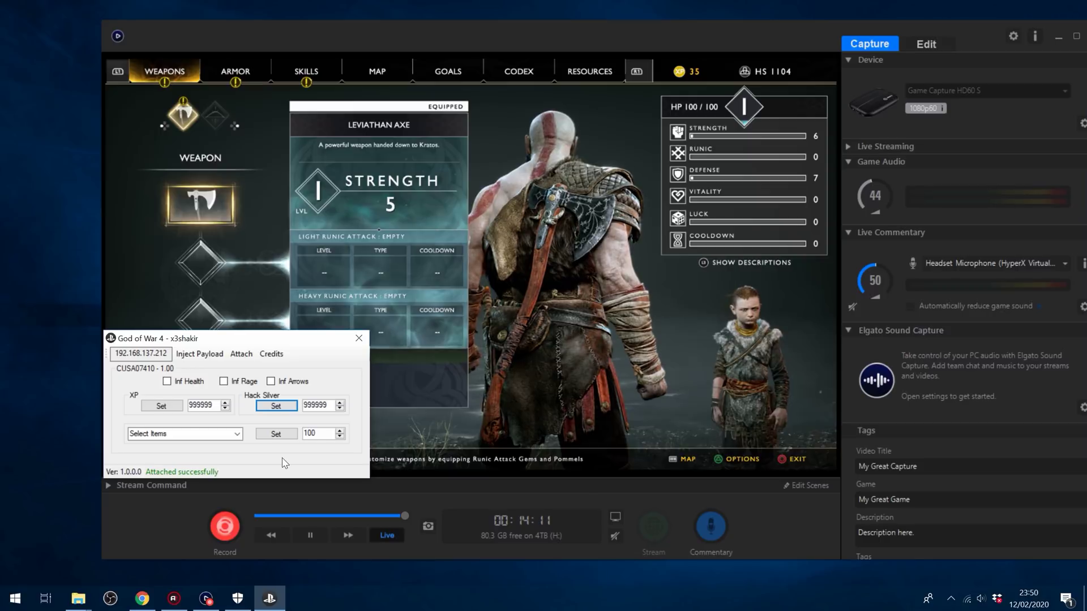